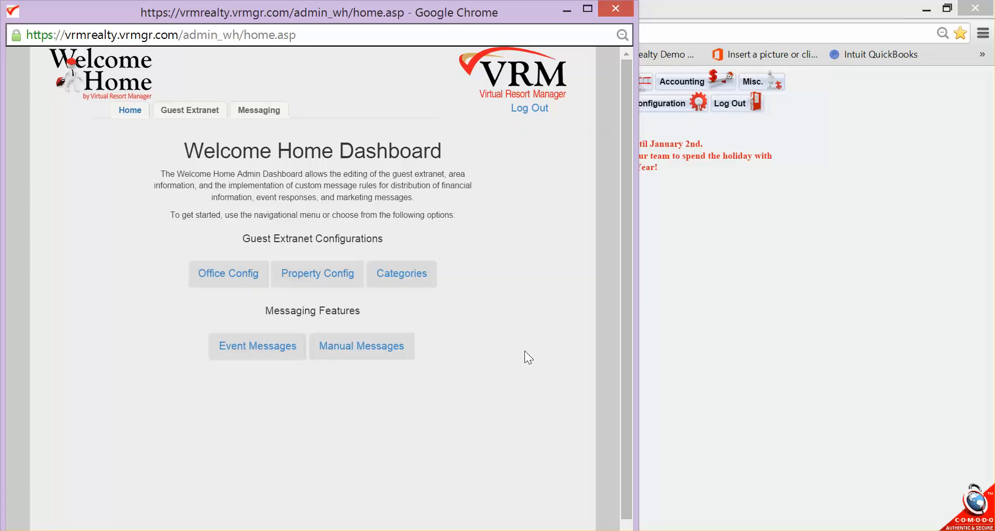
# View the office and area configuration for VRM Realty, Inc., then return to the Welcome Home dashboard
pyautogui.click(228, 274)
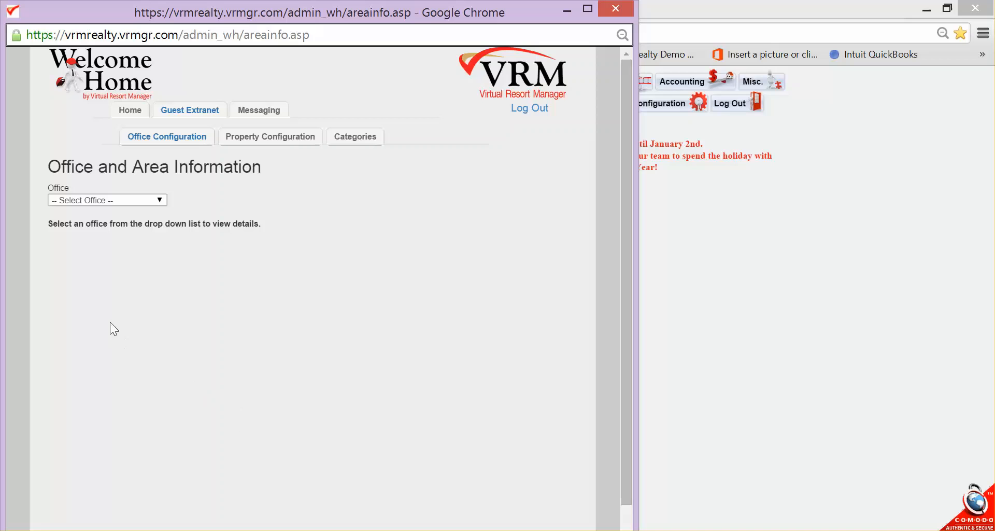
pyautogui.click(163, 200)
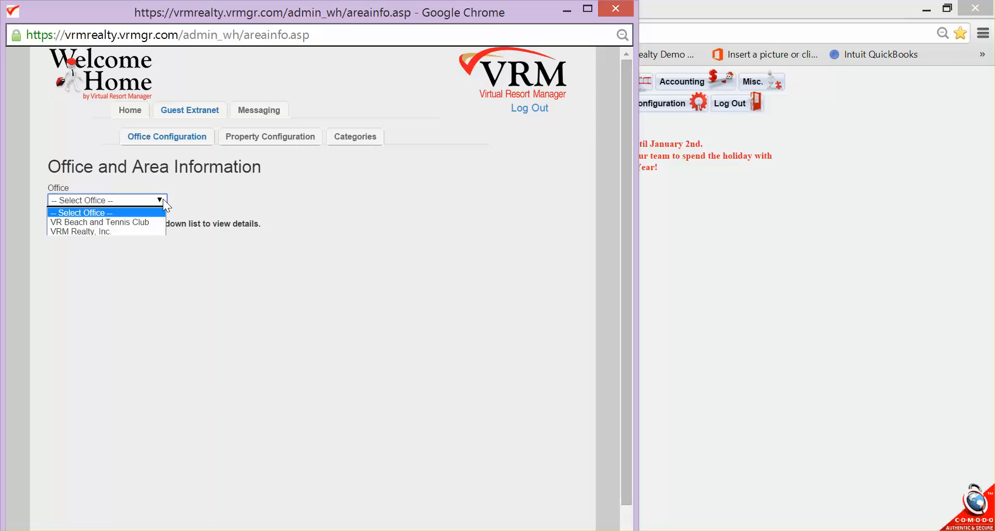
pyautogui.click(141, 231)
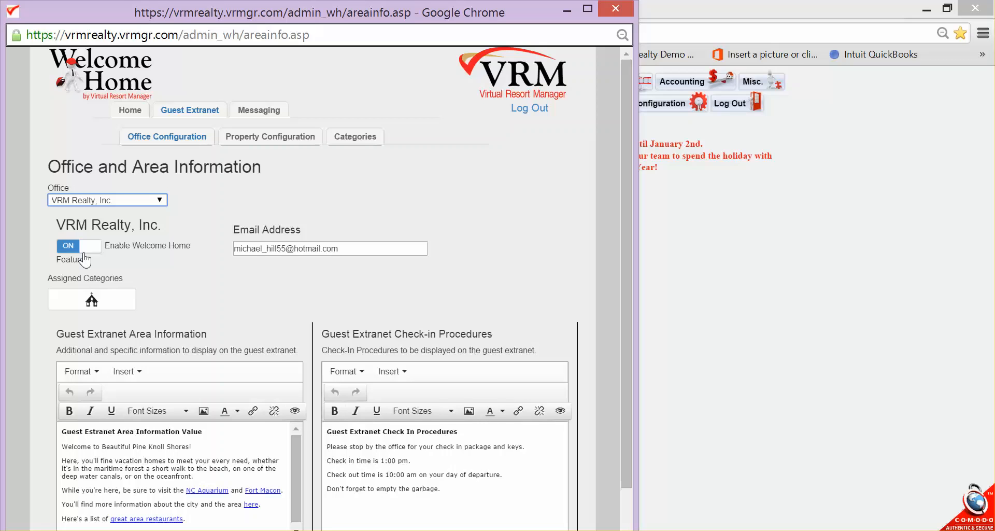
pyautogui.click(130, 109)
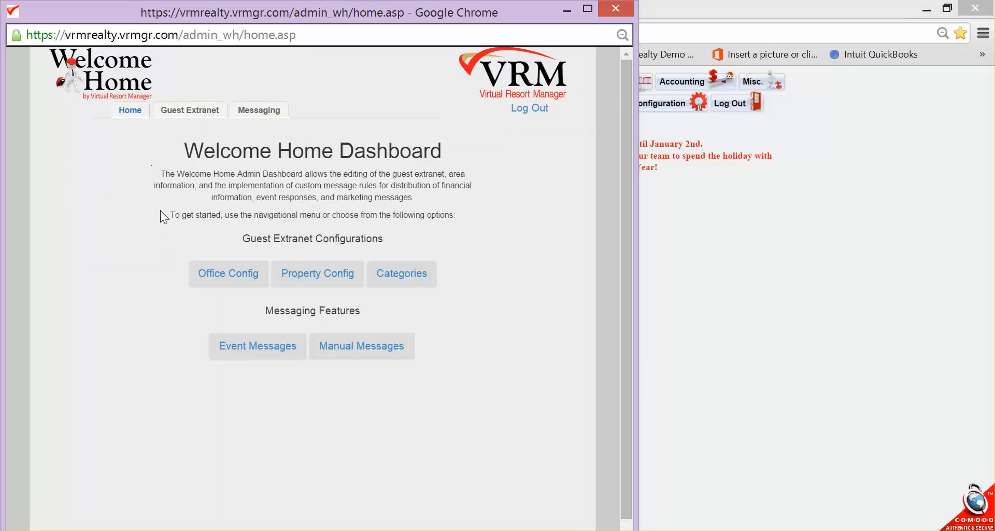
# Start a new event message rule and name it "Pack Paper Products"
pyautogui.click(247, 346)
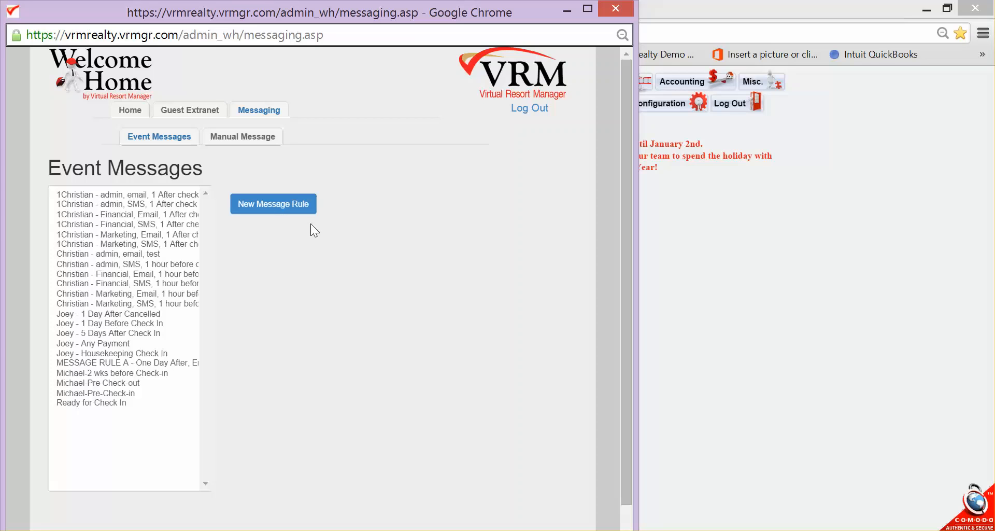
pyautogui.click(280, 203)
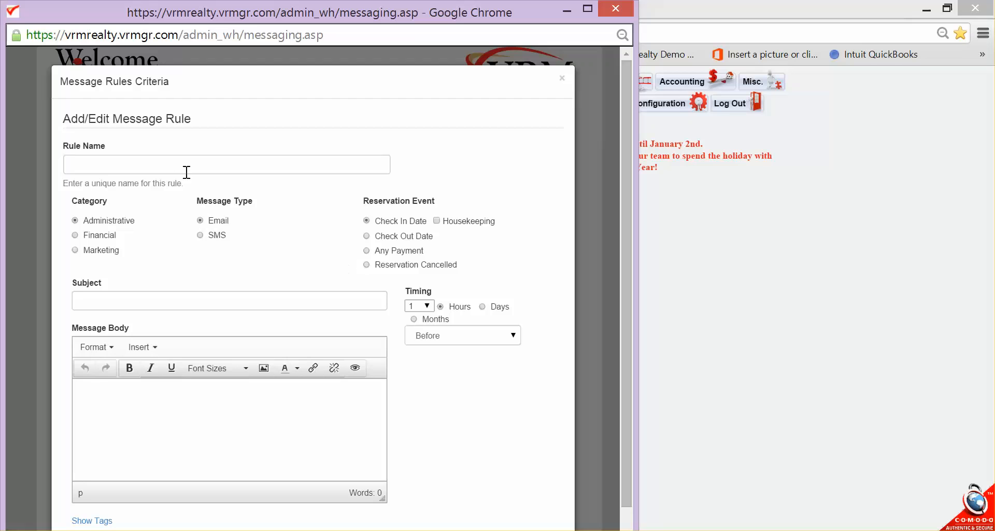
pyautogui.click(106, 161)
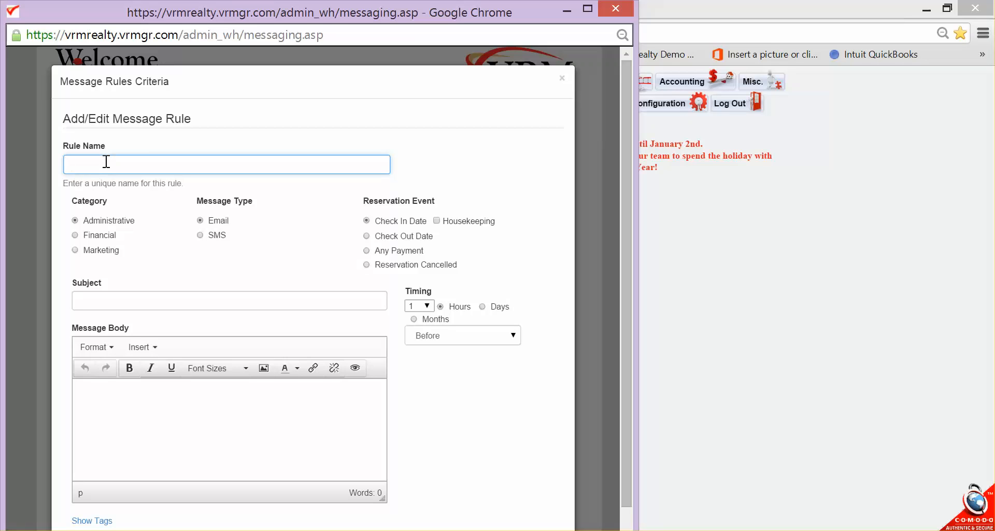
pyautogui.write('Pack Paper Products')
# Examine the guest's Message Settings in the Welcome Home section of the guest extranet reservation page
pyautogui.click(804, 2)
pyautogui.click(387, 9)
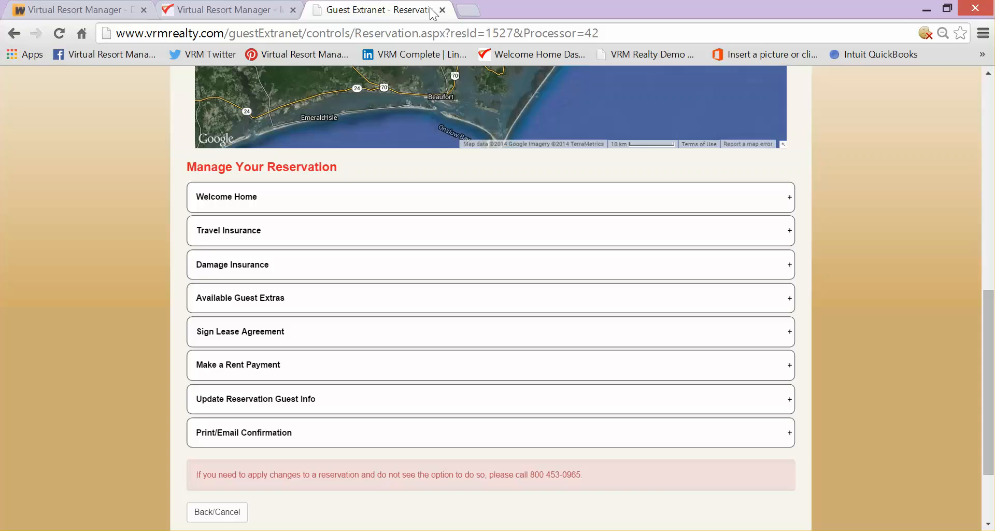
pyautogui.click(785, 196)
pyautogui.scroll(-2, 465, 315)
pyautogui.scroll(-6, 461, 317)
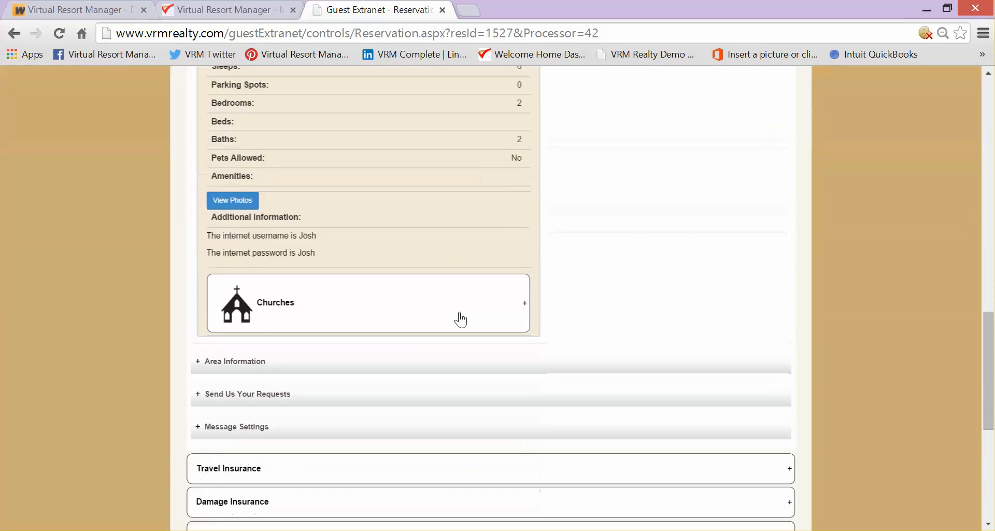
pyautogui.click(198, 428)
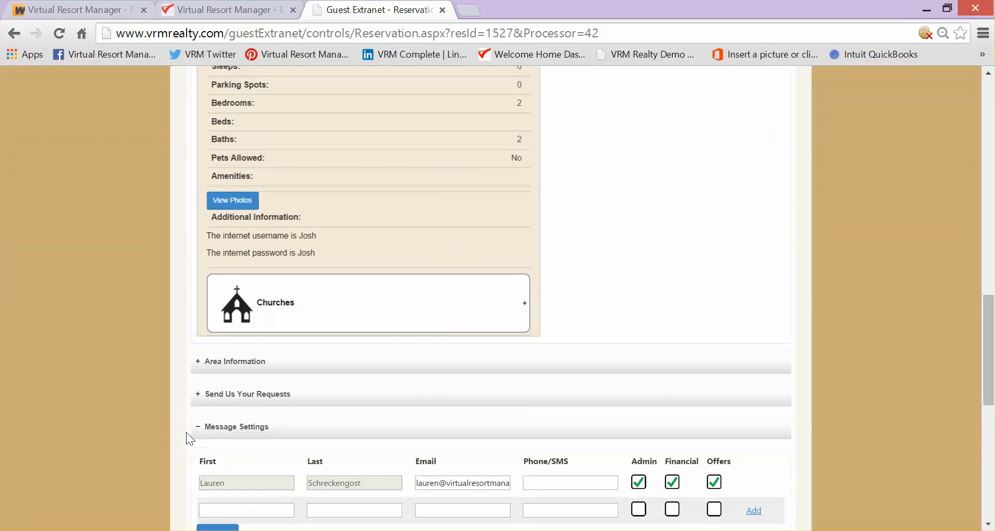
pyautogui.scroll(-2, 174, 443)
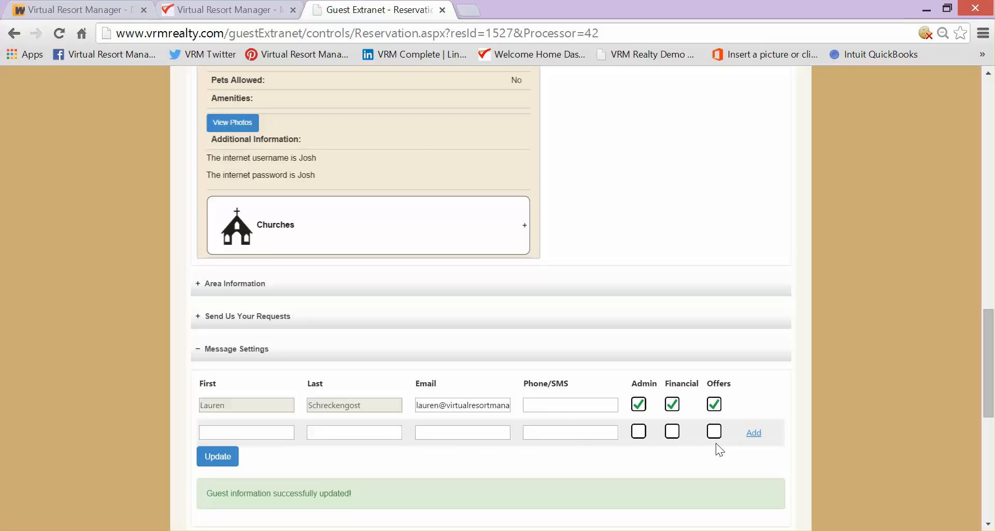
# Return to the message rule form and set its timing to 1 day before the check-in date
pyautogui.click(193, 11)
pyautogui.click(104, 530)
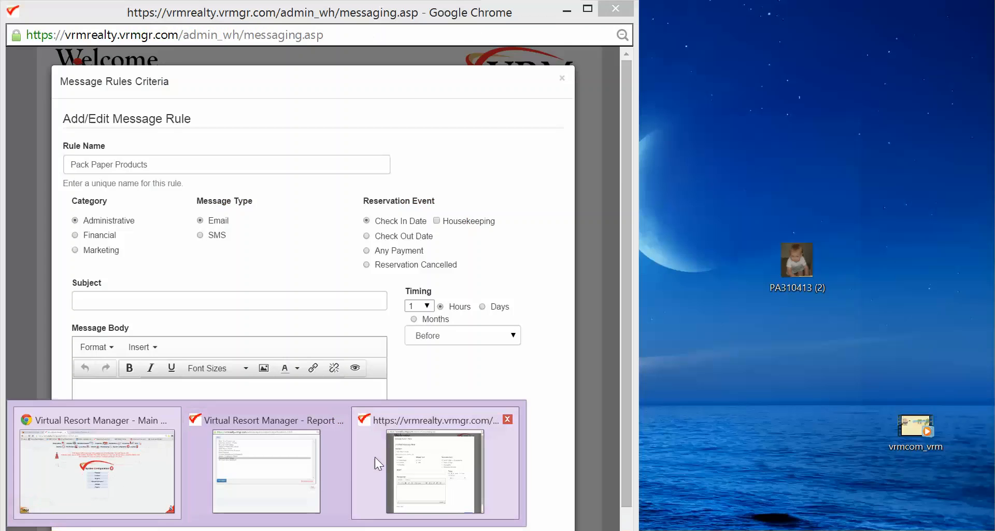
pyautogui.click(375, 456)
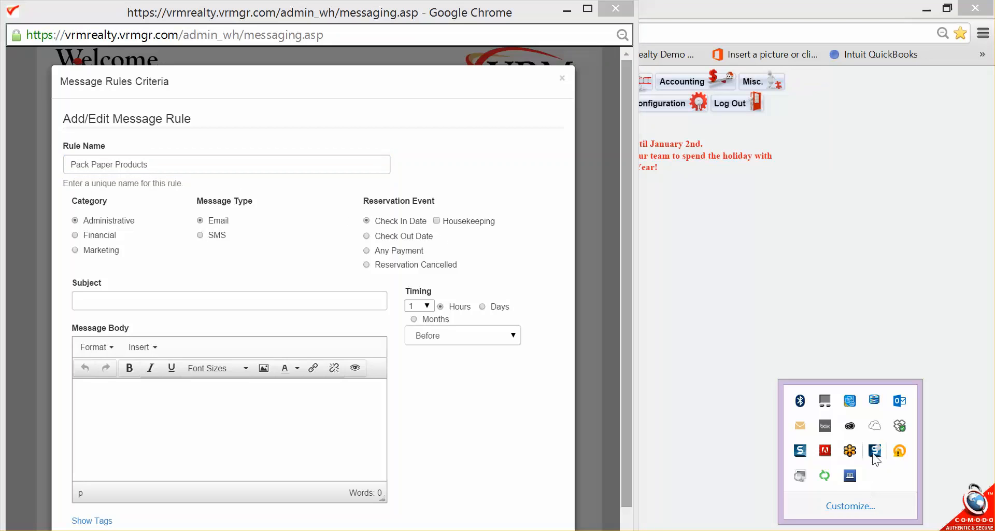
pyautogui.click(627, 432)
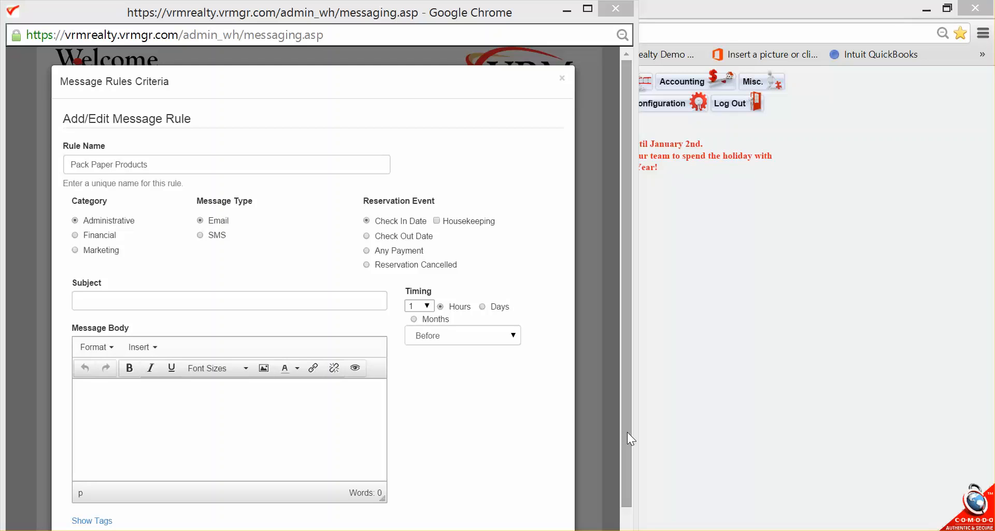
pyautogui.click(484, 307)
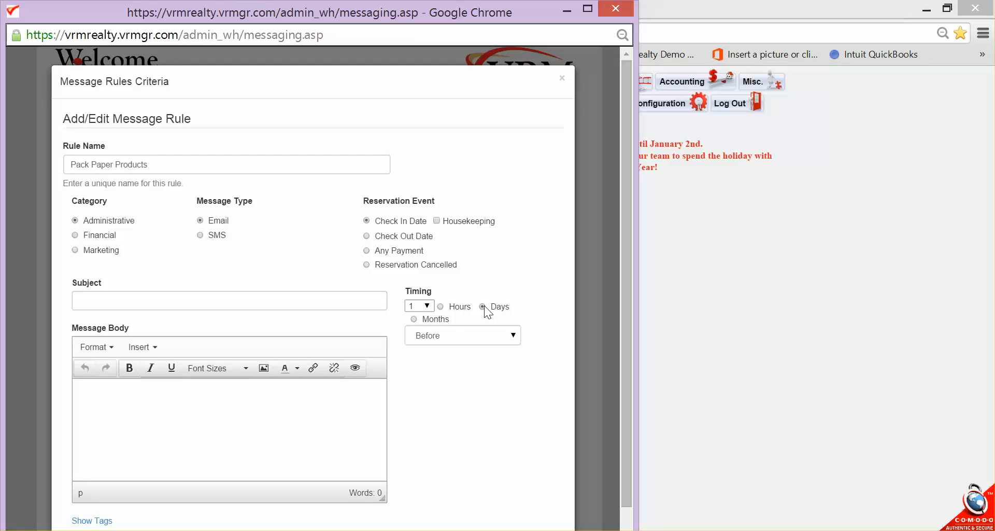
pyautogui.click(426, 306)
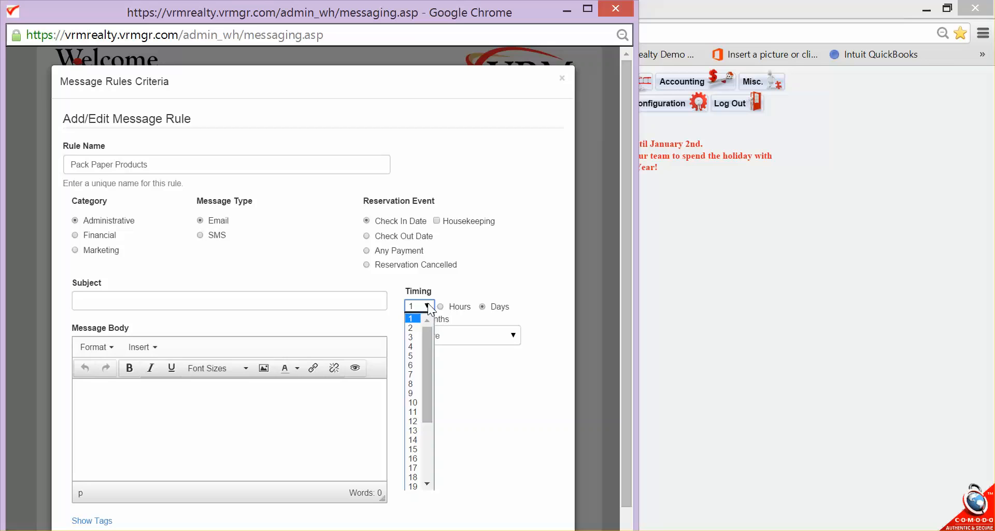
pyautogui.click(412, 318)
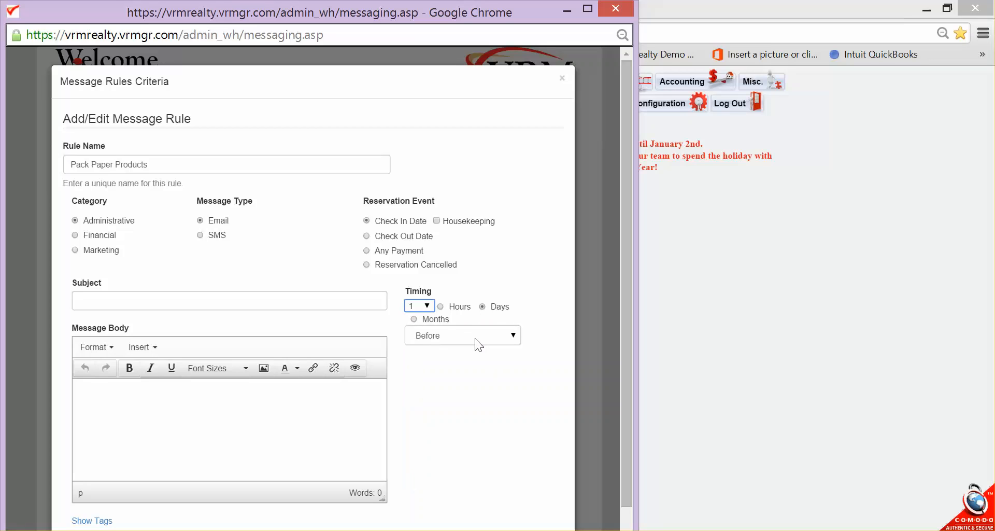
pyautogui.click(516, 334)
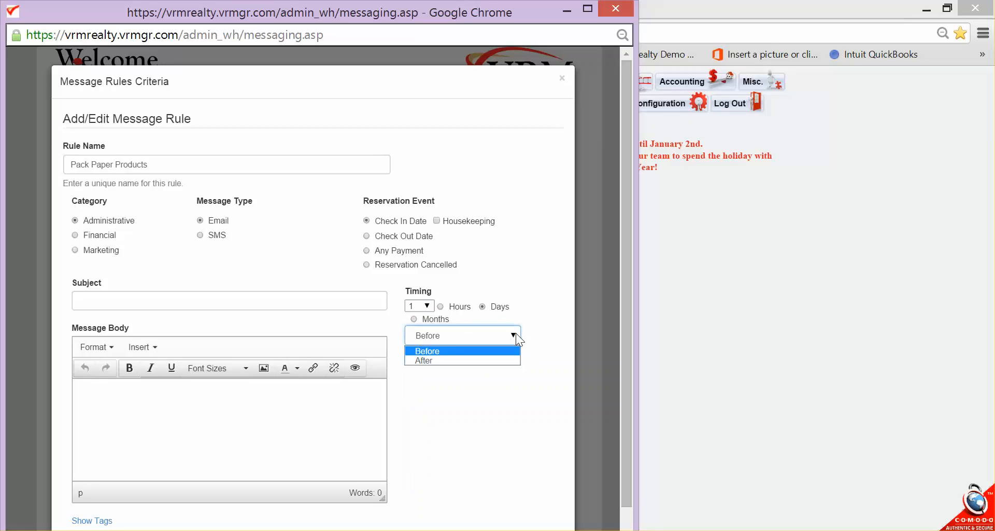
pyautogui.click(516, 334)
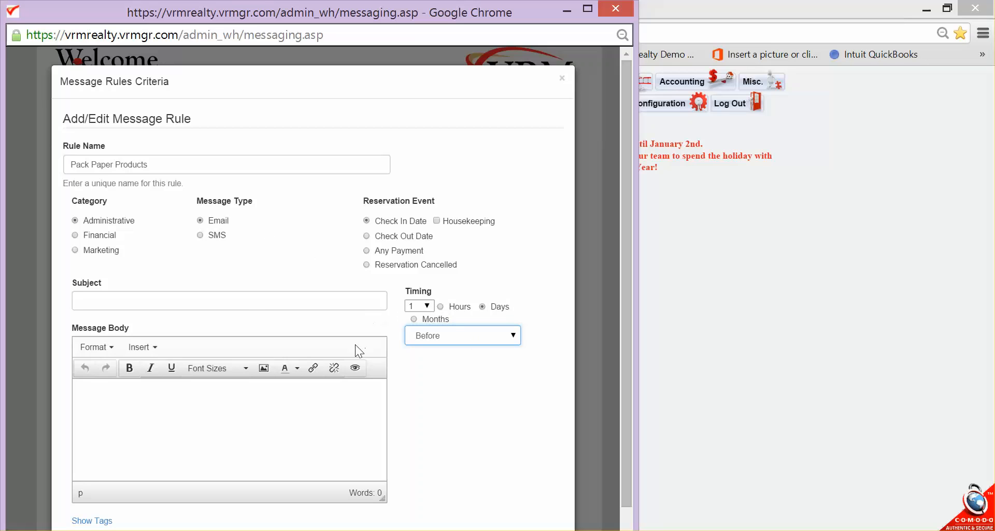
# Enter the subject "Bring Paper Products" and paste the prepared reminder text into the message body
pyautogui.click(248, 304)
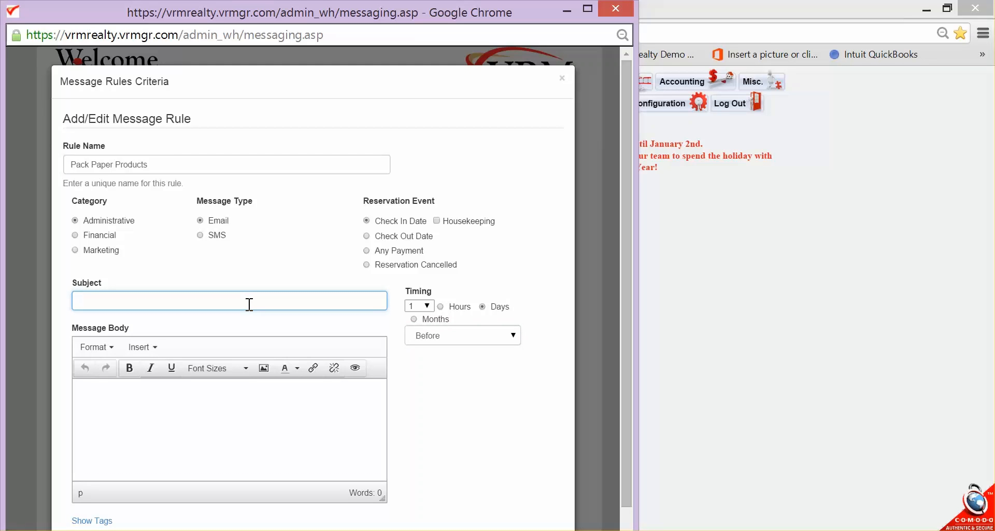
pyautogui.write('Bring Paper Products')
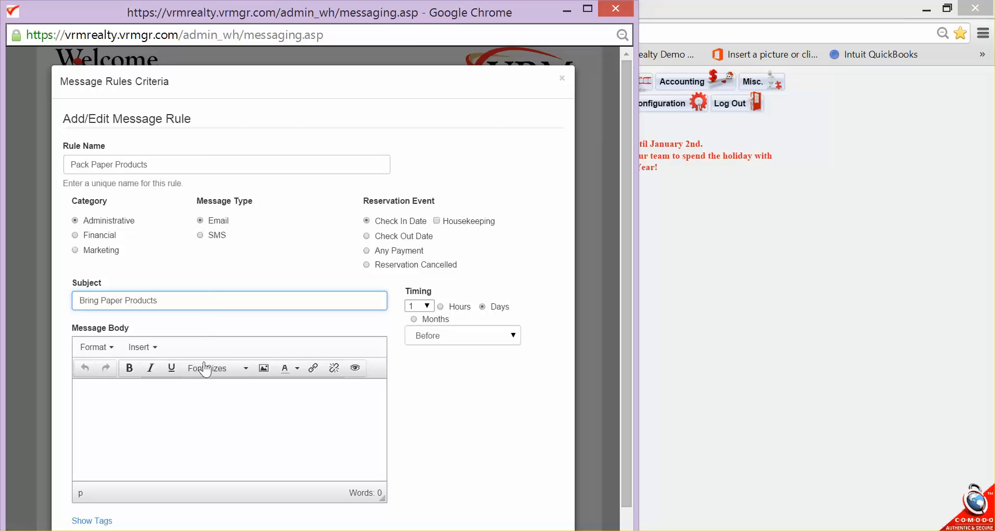
pyautogui.click(195, 396)
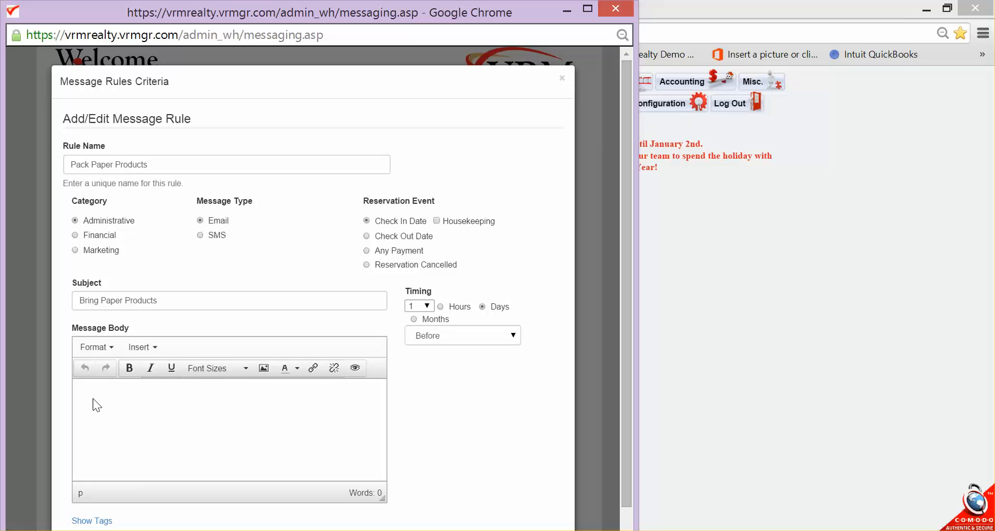
pyautogui.hotkey('ctrl', 'v')
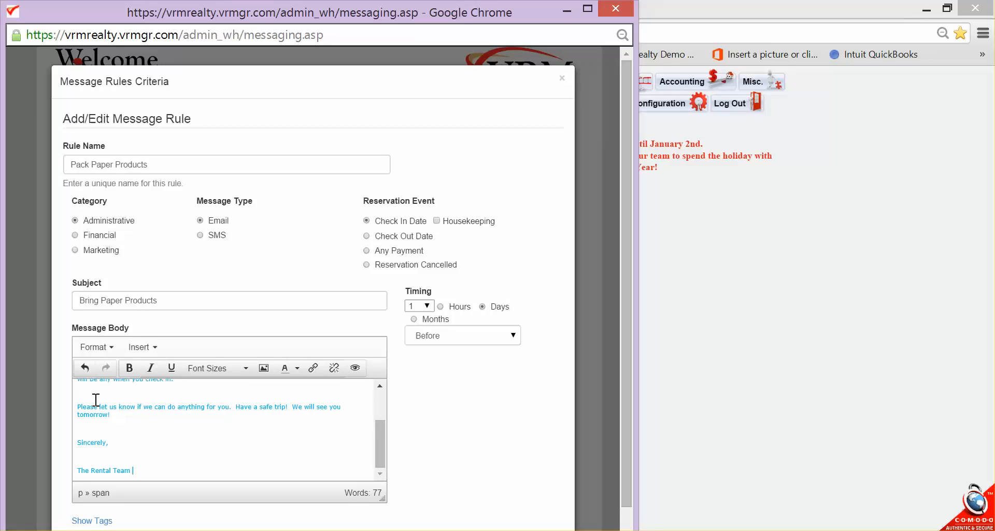
pyautogui.moveTo(374, 433); pyautogui.dragTo(378, 404)
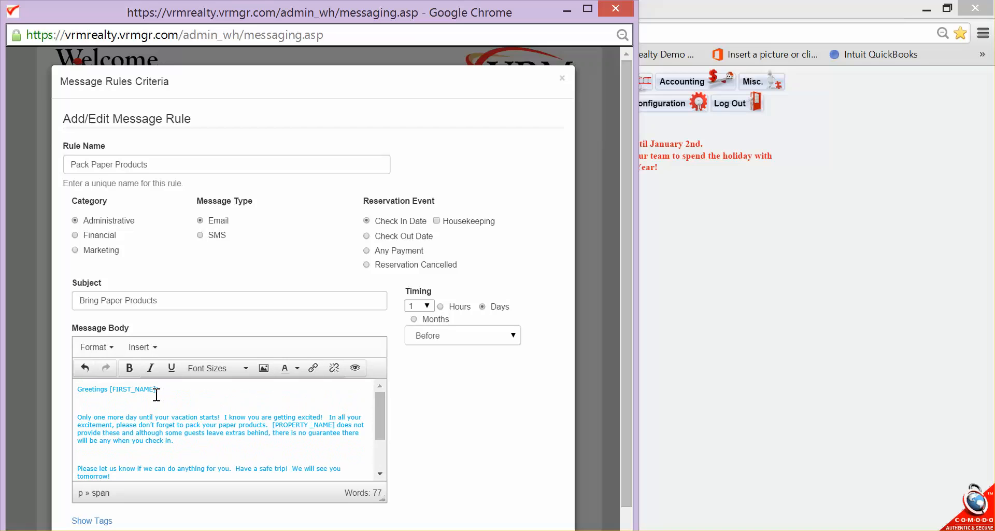
# Display the list of placeholder tags available for the message body
pyautogui.scroll(-1, 515, 386)
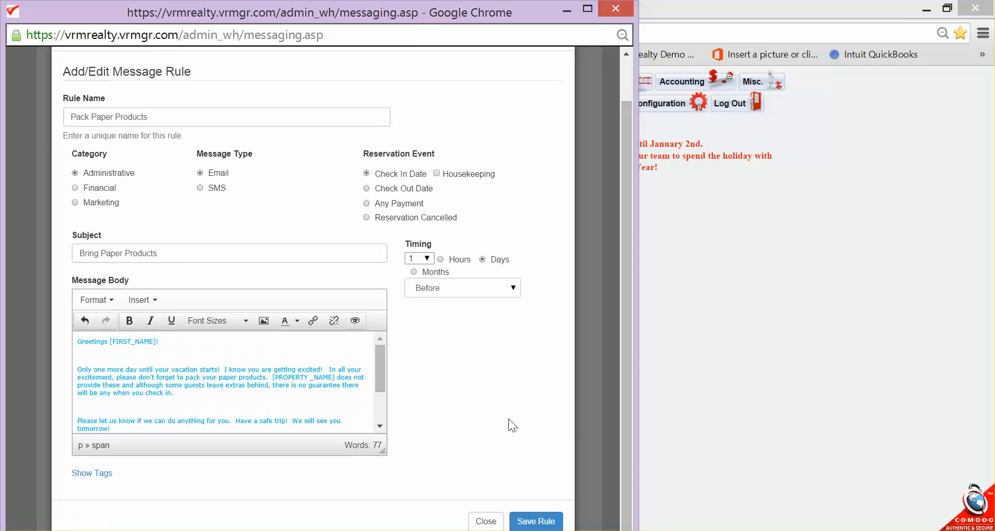
pyautogui.click(97, 472)
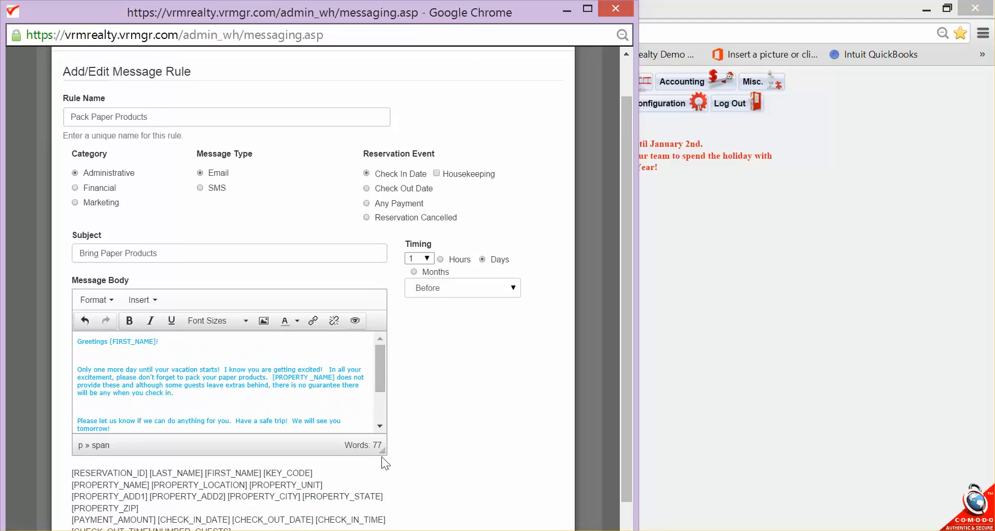
pyautogui.scroll(-1, 407, 453)
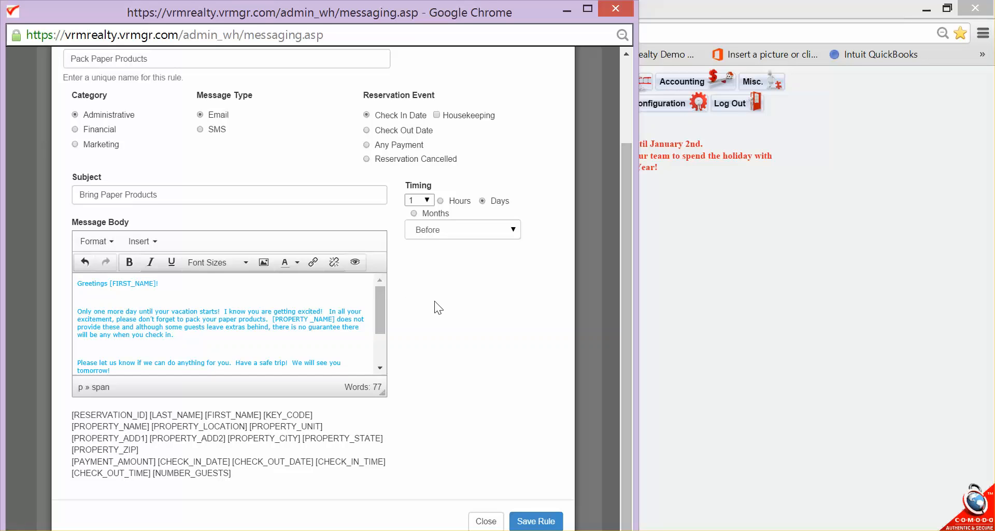
# Preview the paper products message and save the new rule
pyautogui.click(355, 263)
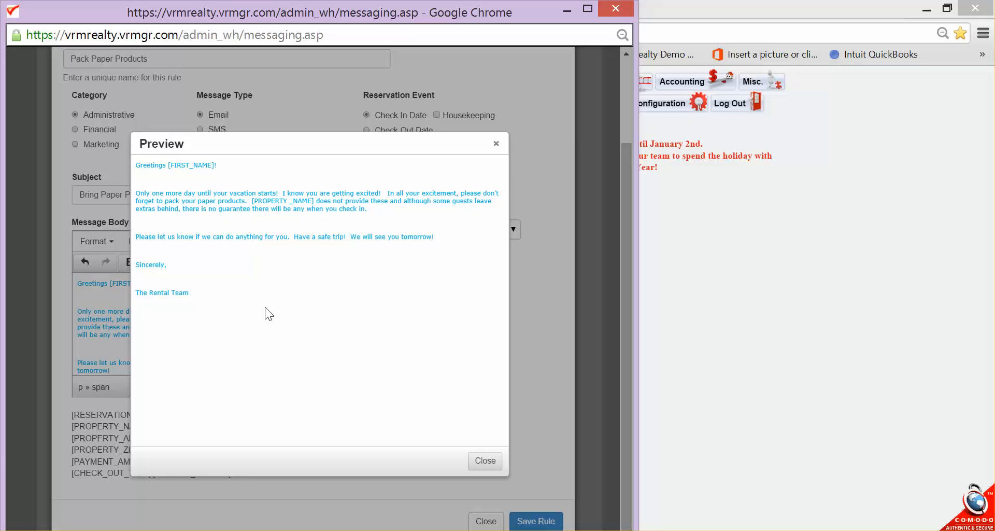
pyautogui.click(490, 460)
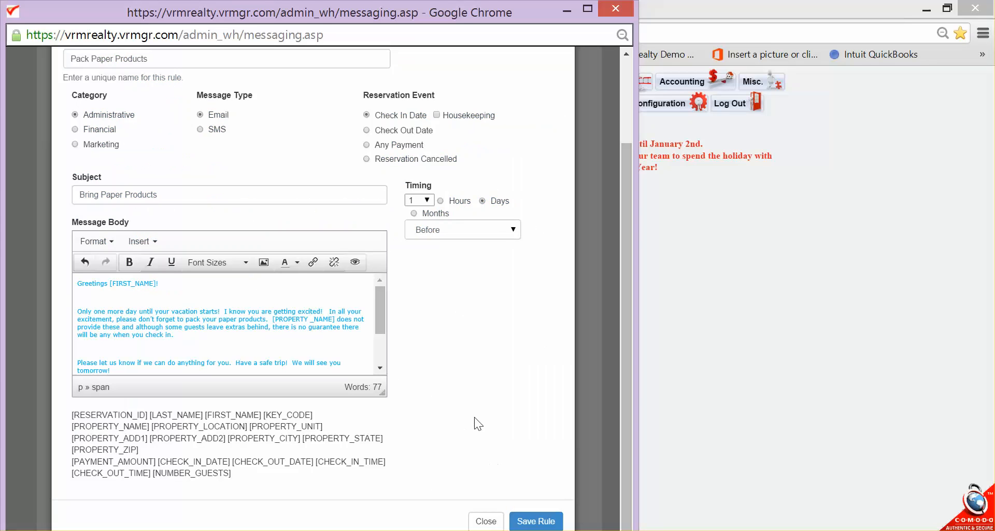
pyautogui.click(536, 521)
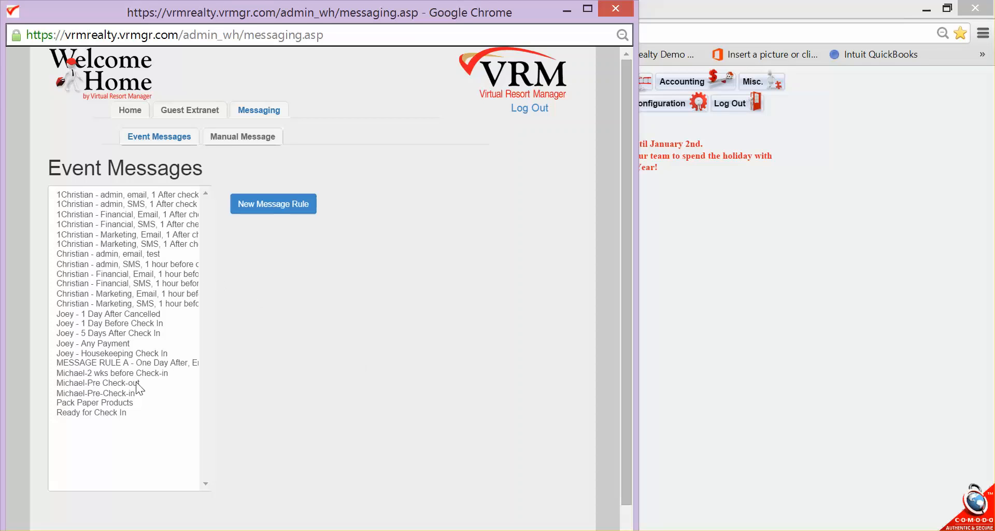
# Open the Pack Paper Products rule from the event messages list for editing and save the edited rule
pyautogui.click(104, 402)
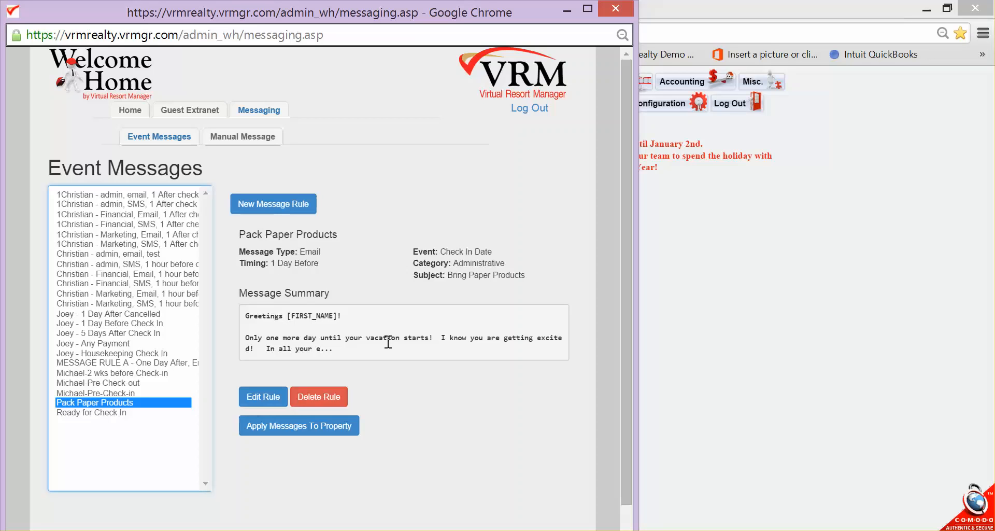
pyautogui.click(269, 394)
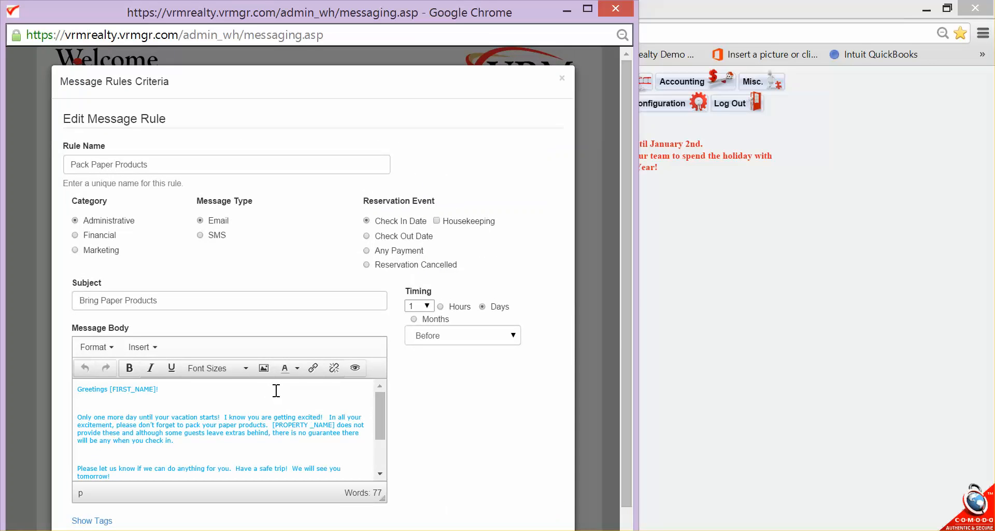
pyautogui.moveTo(624, 331); pyautogui.dragTo(620, 438)
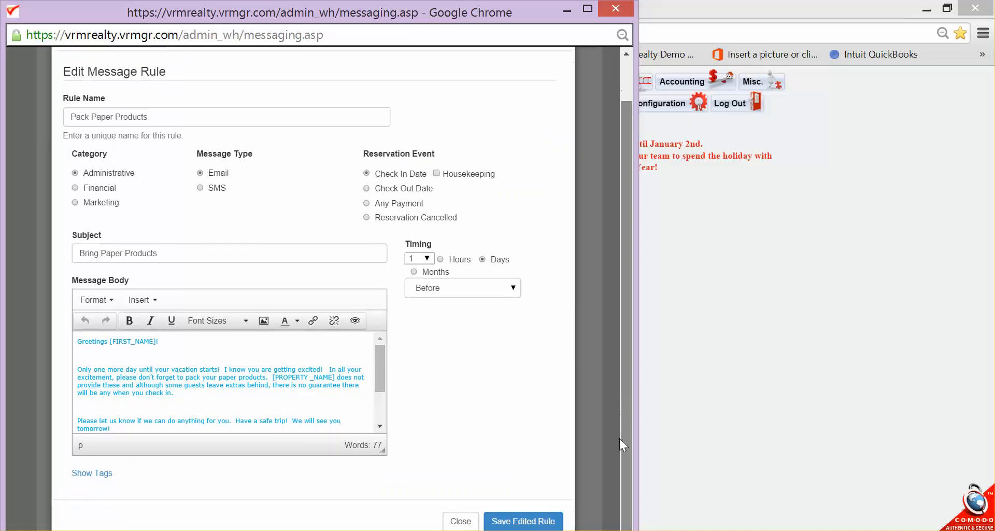
pyautogui.click(550, 525)
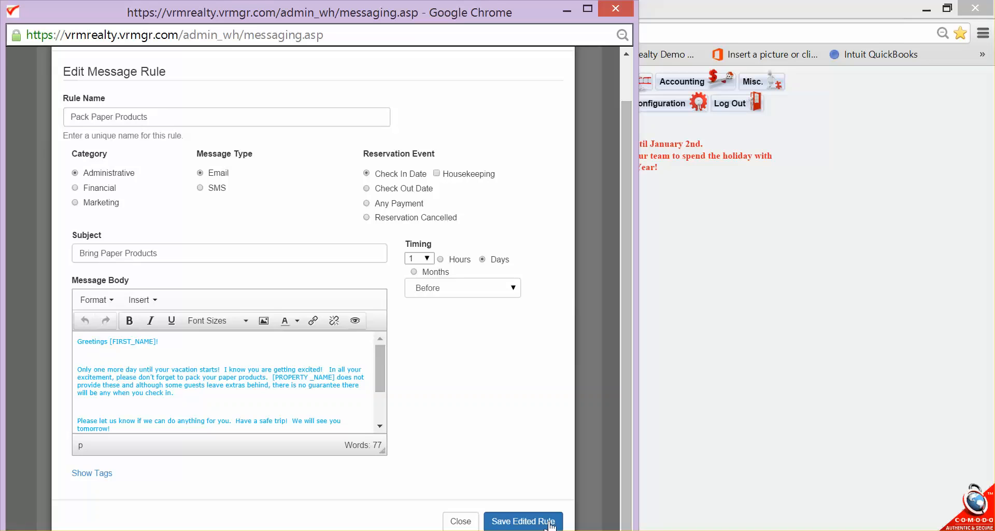
pyautogui.moveTo(627, 340); pyautogui.dragTo(633, 394)
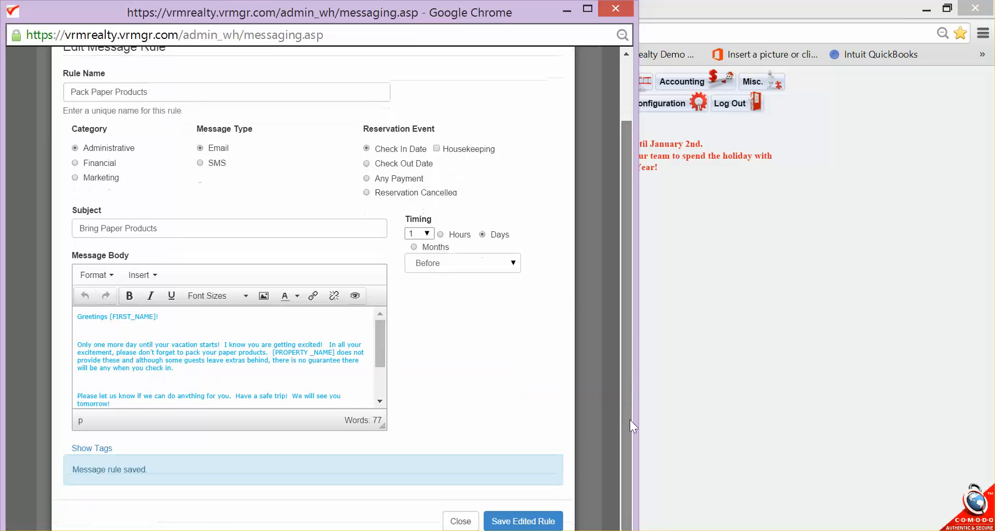
# Close the rule editor and open the property association settings for the Pack Paper Products event message rule
pyautogui.click(461, 521)
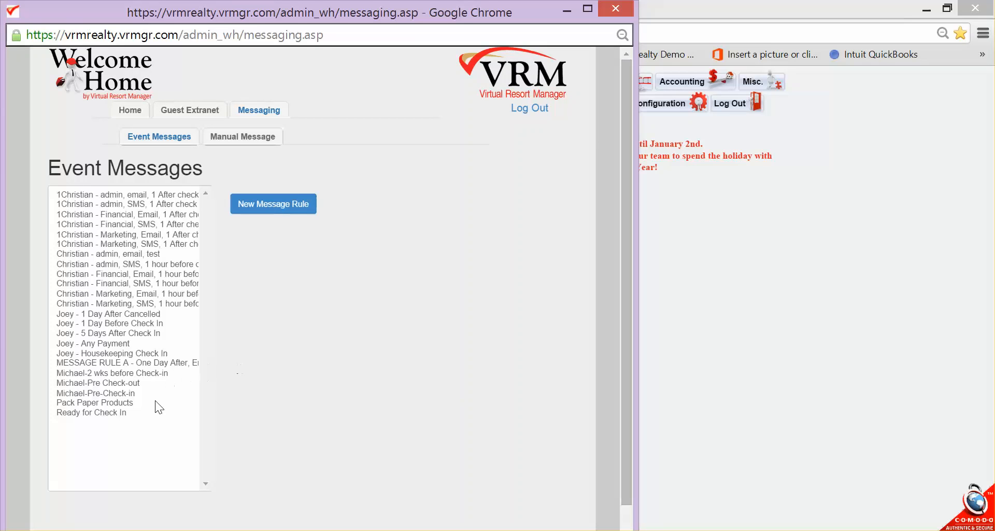
pyautogui.click(128, 403)
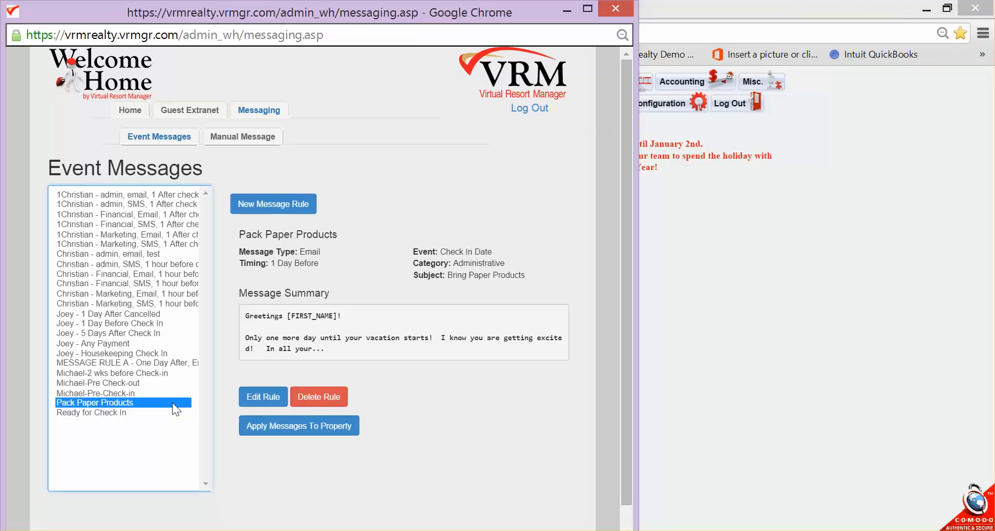
pyautogui.click(165, 135)
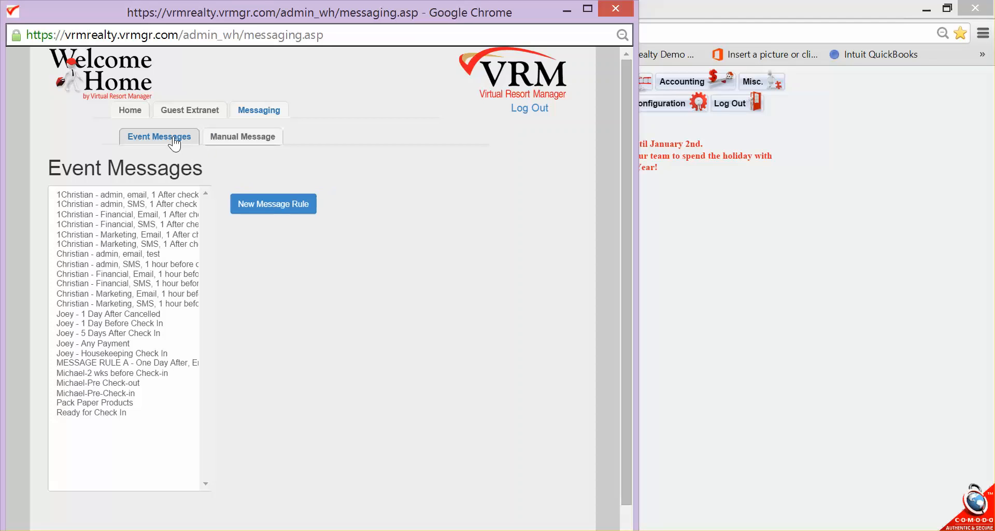
pyautogui.click(172, 136)
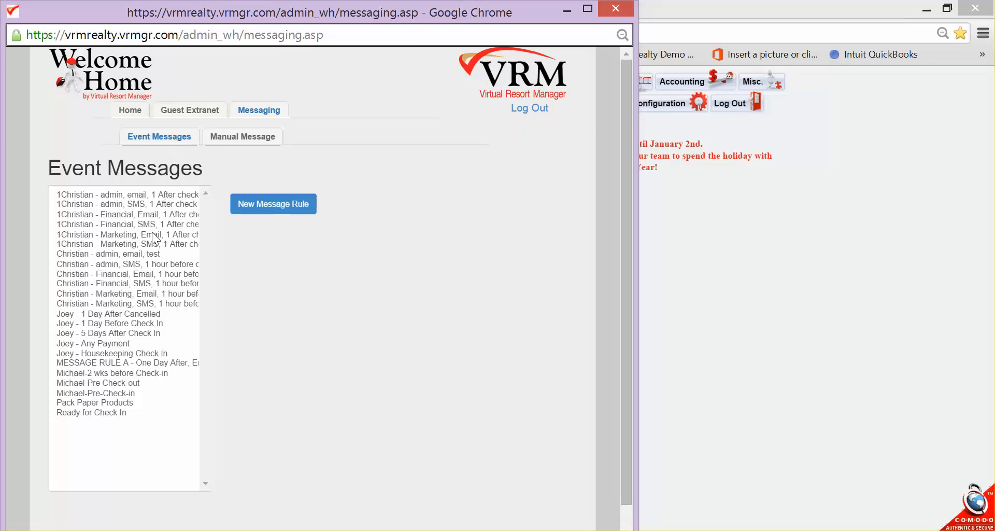
pyautogui.click(129, 403)
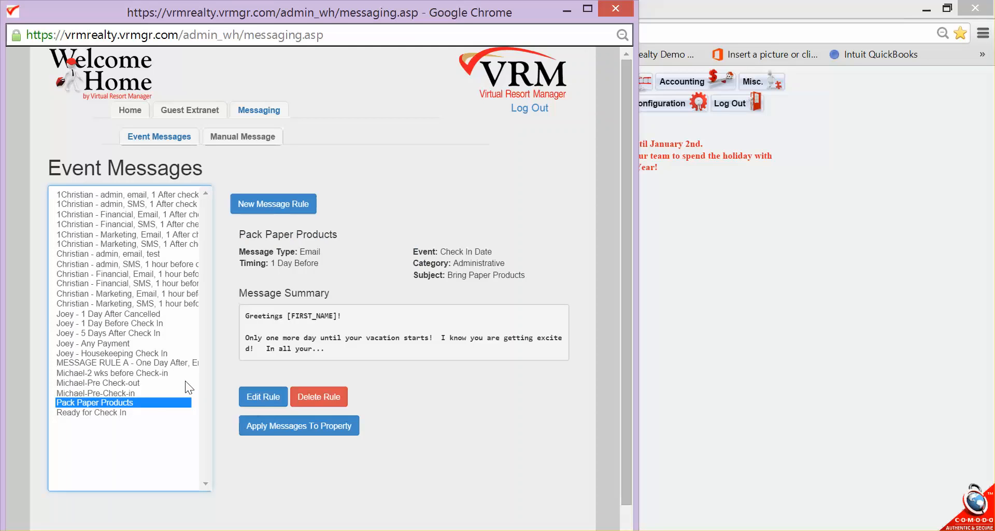
pyautogui.click(261, 426)
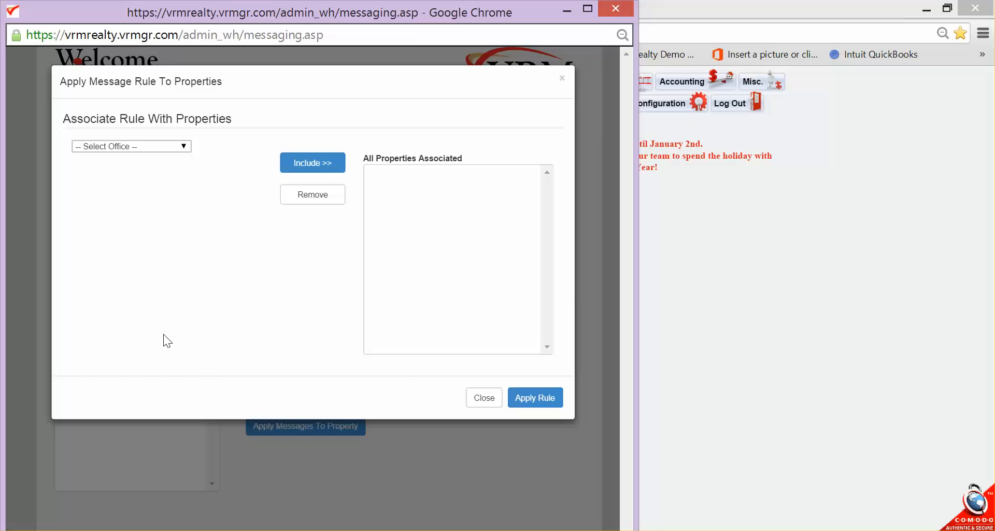
# Choose the VRM Realty, Inc. office and include VRM Brittany's Beast in the rule's associated properties
pyautogui.click(178, 146)
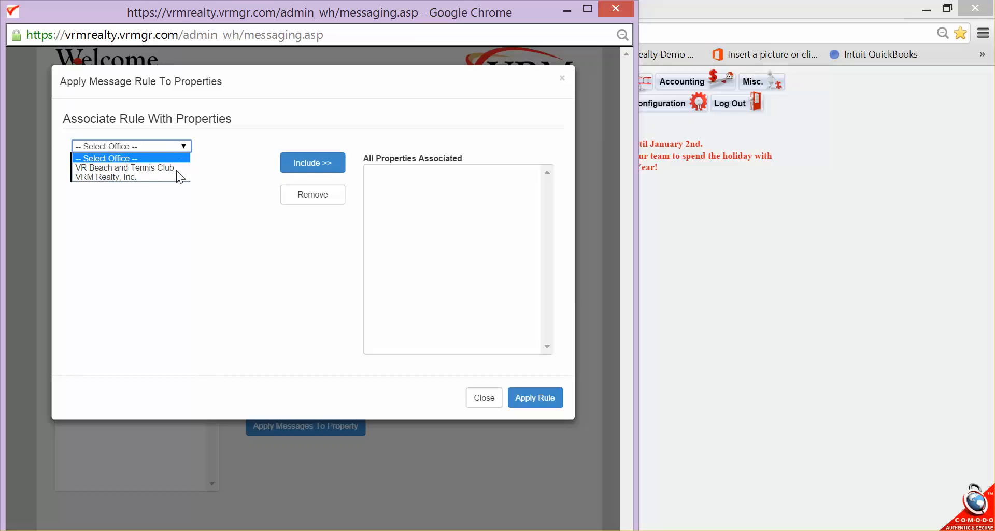
pyautogui.click(173, 175)
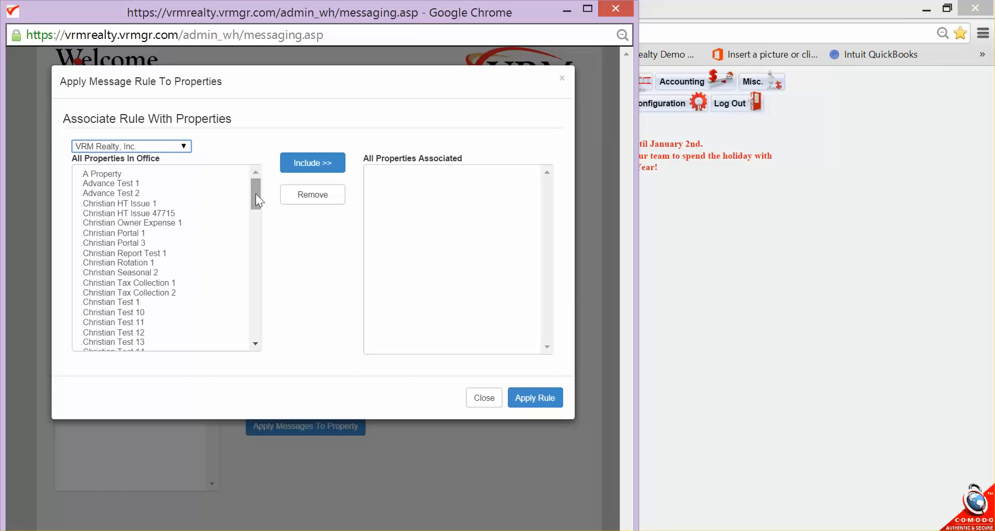
pyautogui.moveTo(256, 195); pyautogui.dragTo(261, 251)
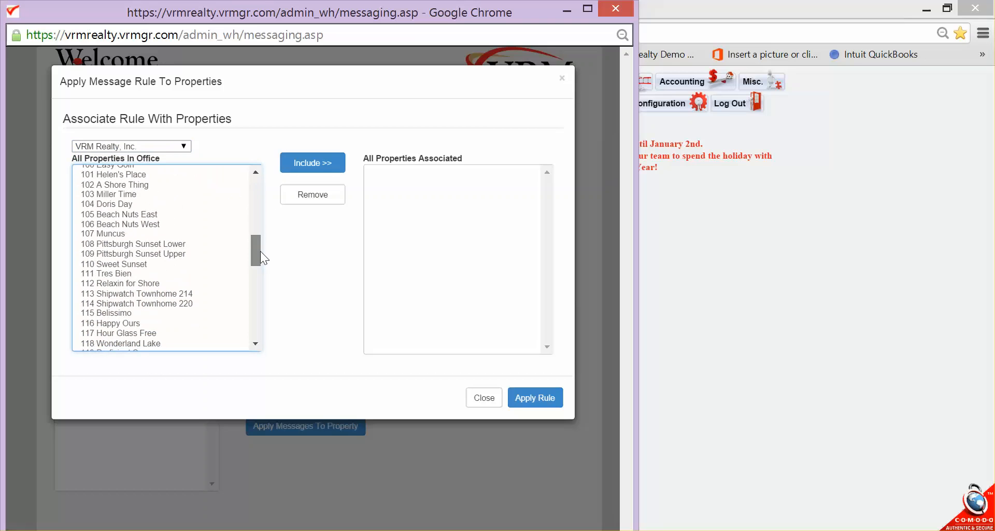
pyautogui.moveTo(260, 251); pyautogui.dragTo(255, 323)
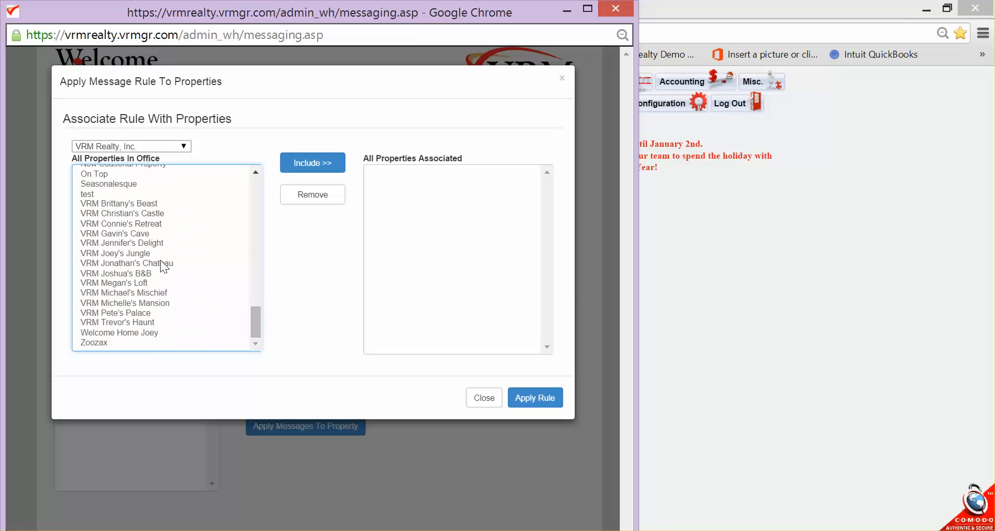
pyautogui.click(132, 204)
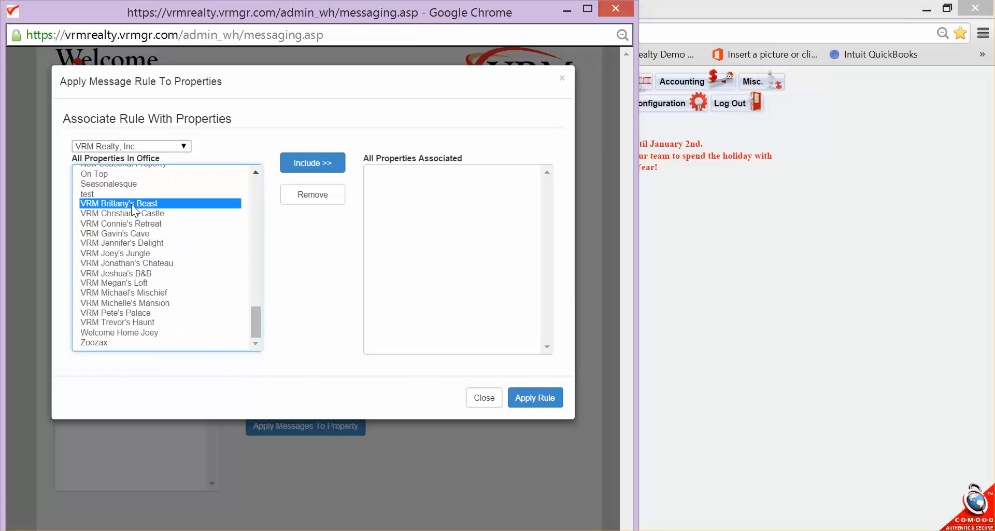
pyautogui.click(295, 166)
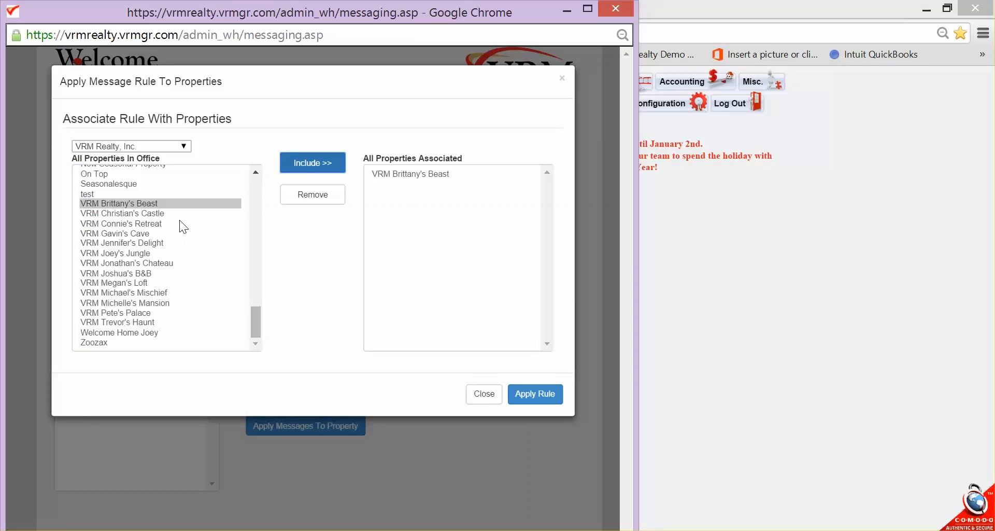
# Include the properties from VRM Christian's Castle through VRM Trevor's Haunt, apply the rule to the associated properties, and close the dialog
pyautogui.click(160, 215)
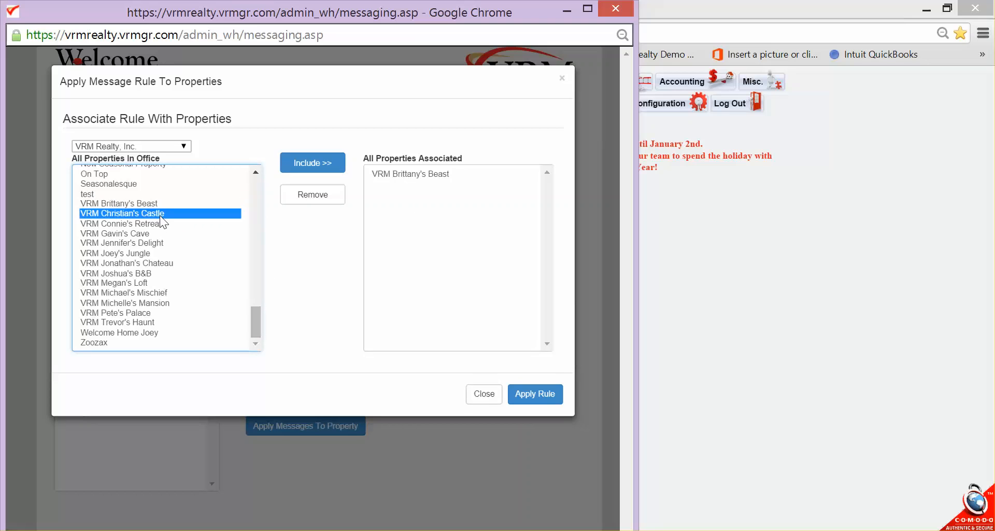
pyautogui.keyDown('shift'); pyautogui.click(136, 322); pyautogui.keyUp('shift')
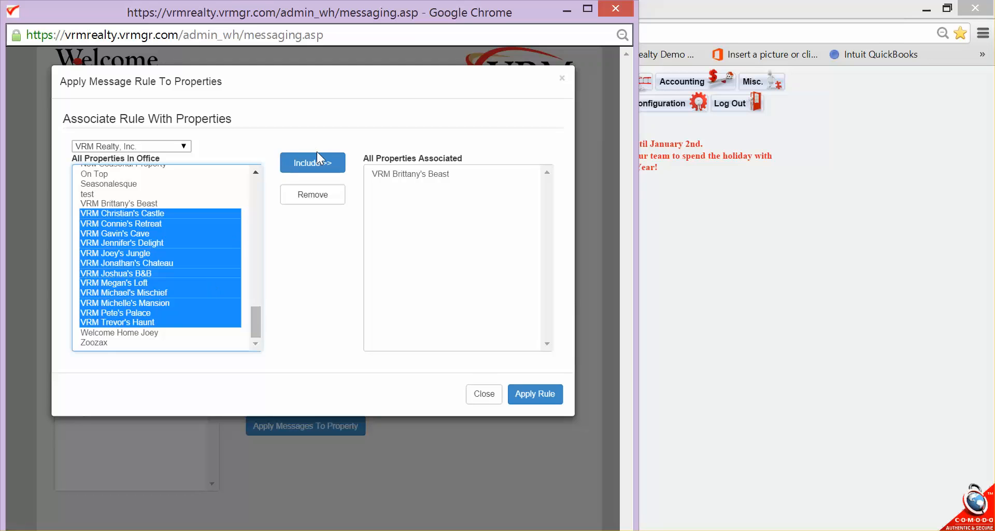
pyautogui.click(315, 164)
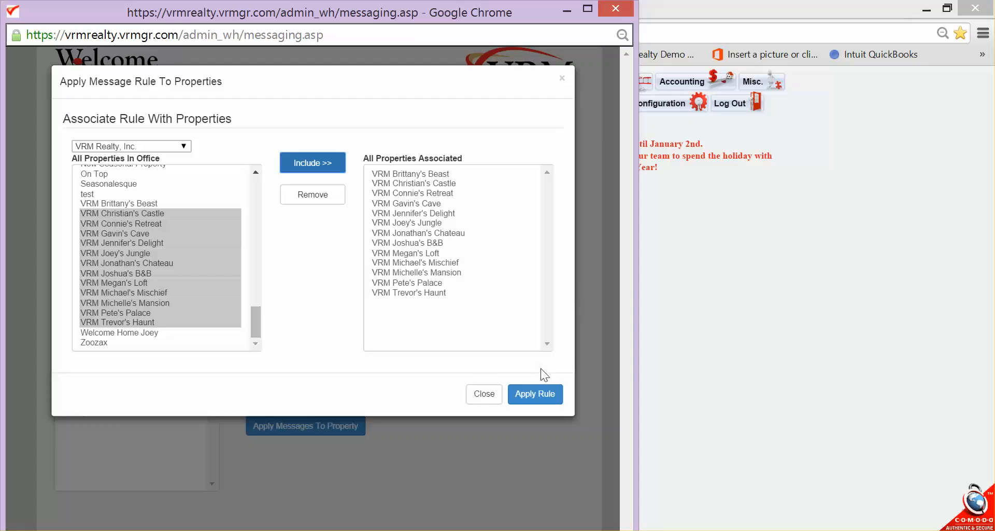
pyautogui.click(539, 395)
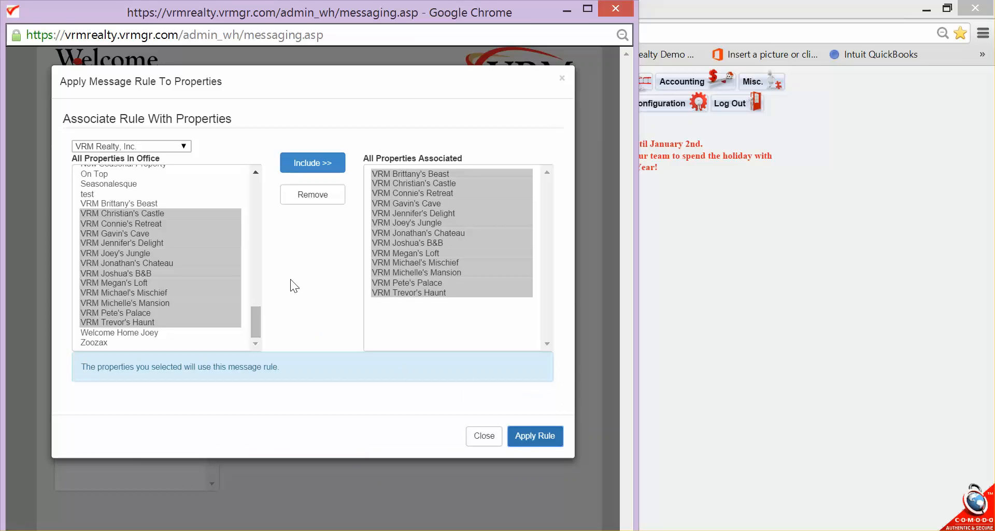
pyautogui.click(474, 393)
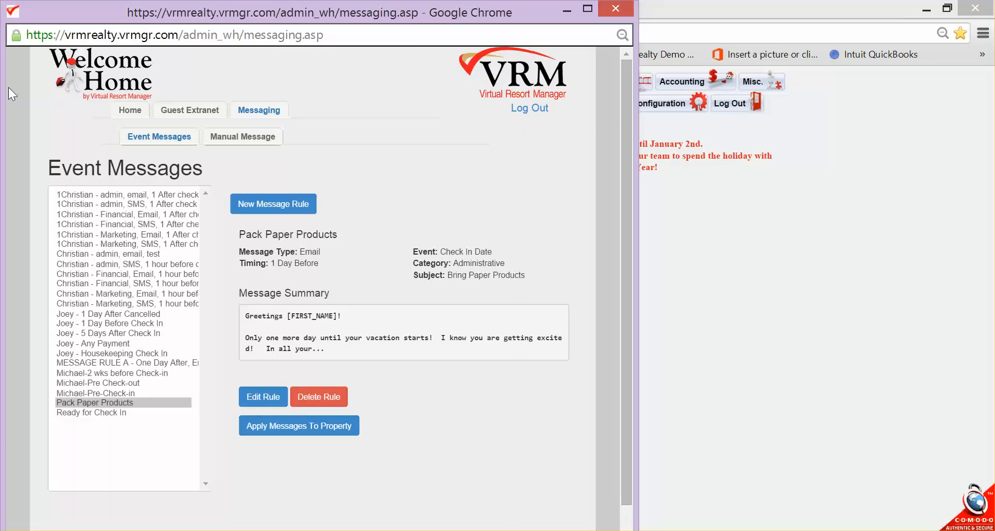
# Open the property configuration for Welcome Home Joey in the VRM Realty, Inc. office
pyautogui.click(126, 111)
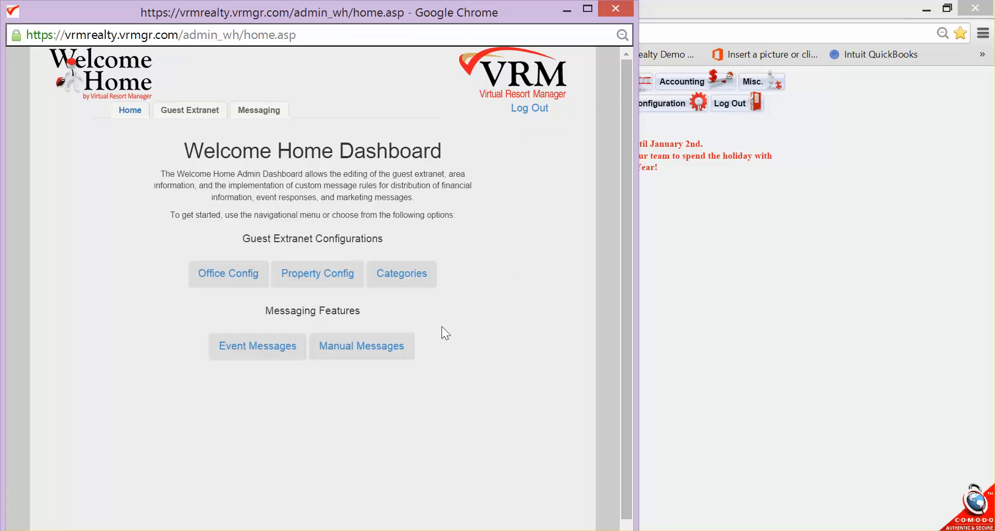
pyautogui.click(350, 278)
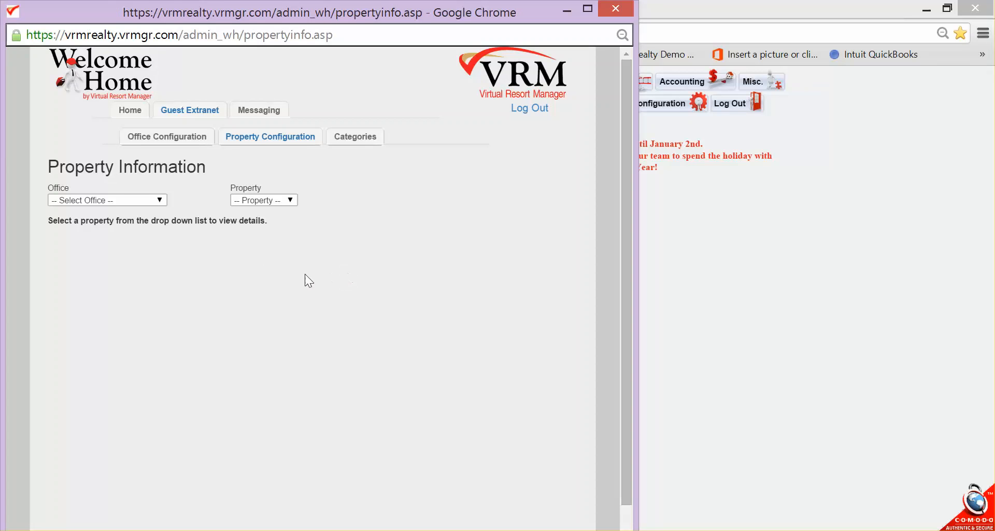
pyautogui.click(161, 199)
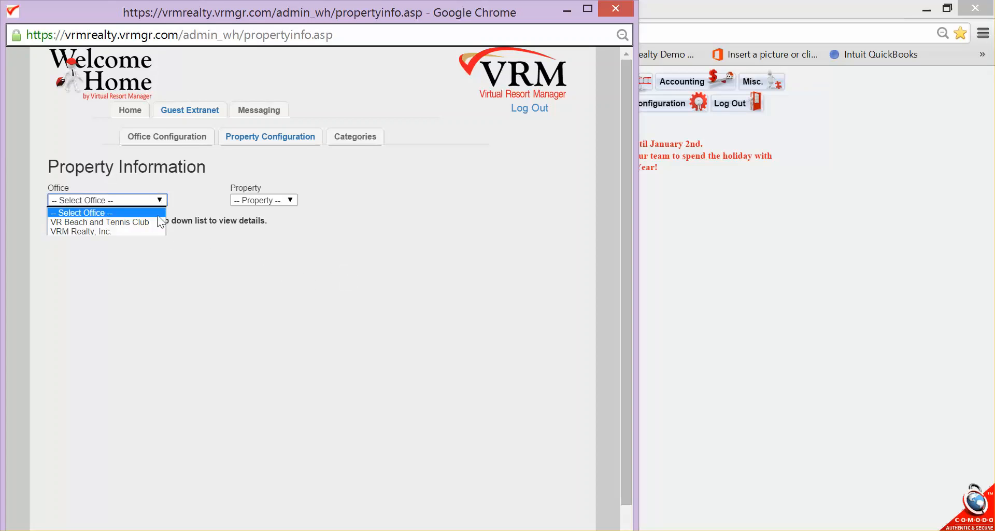
pyautogui.click(149, 232)
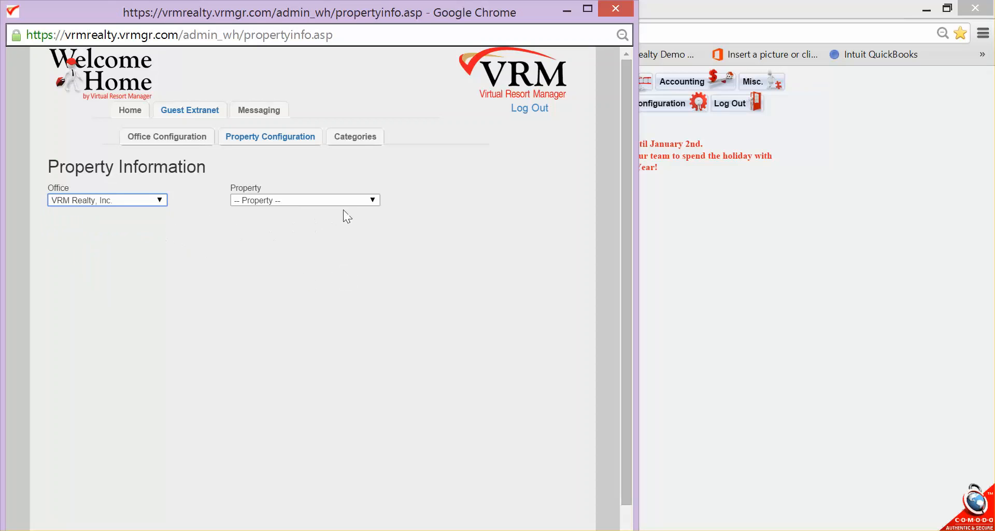
pyautogui.click(375, 200)
pyautogui.moveTo(370, 237); pyautogui.dragTo(365, 365)
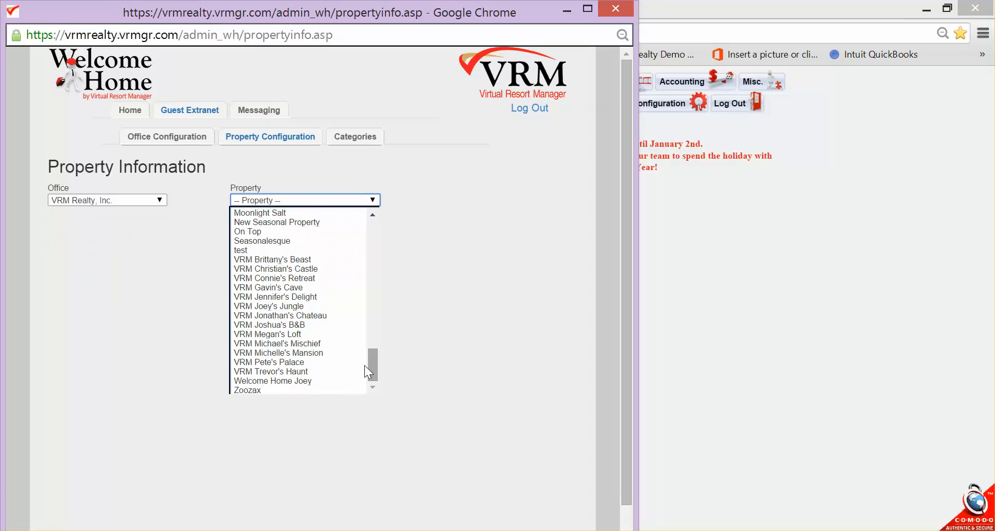
pyautogui.click(317, 381)
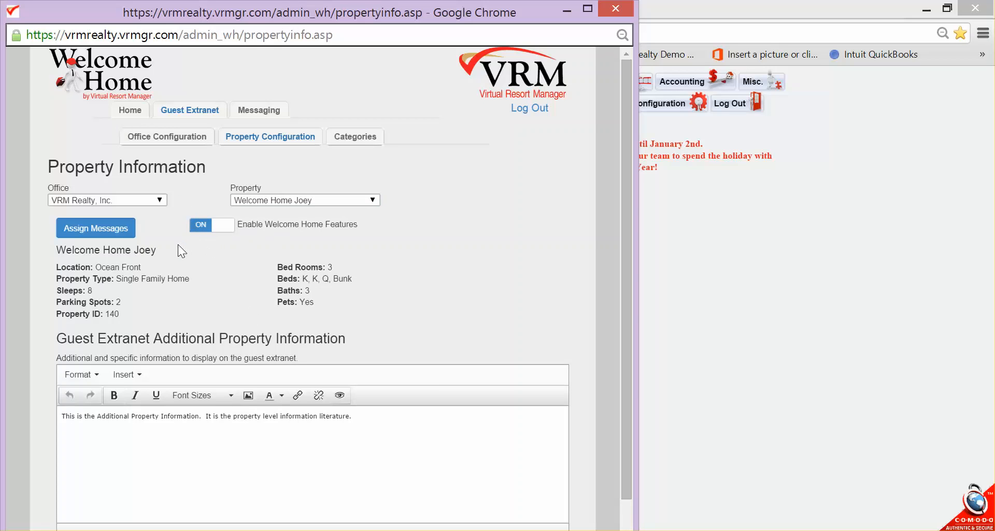
# Assign the Pack Paper Products message to the Welcome Home Joey property, save the changes, and close the dialog
pyautogui.click(114, 237)
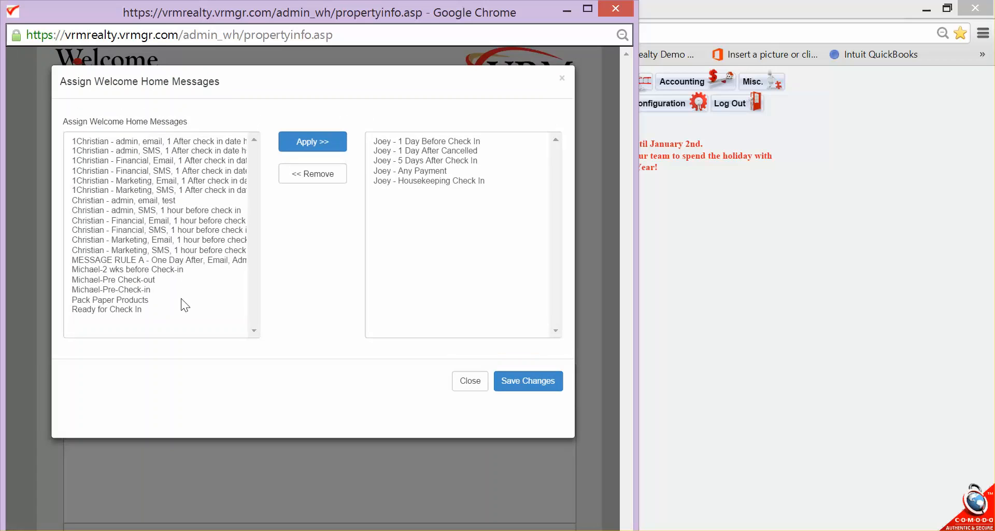
pyautogui.click(147, 301)
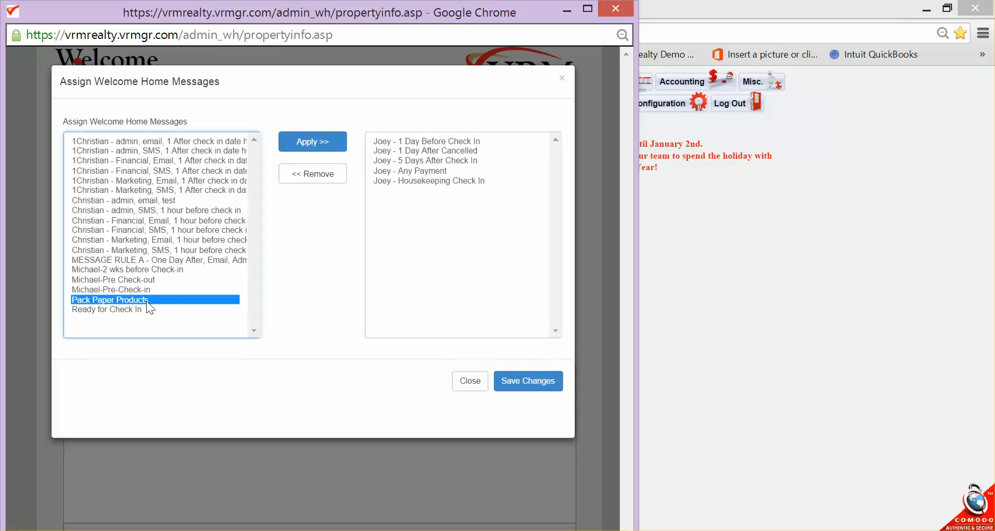
pyautogui.click(303, 148)
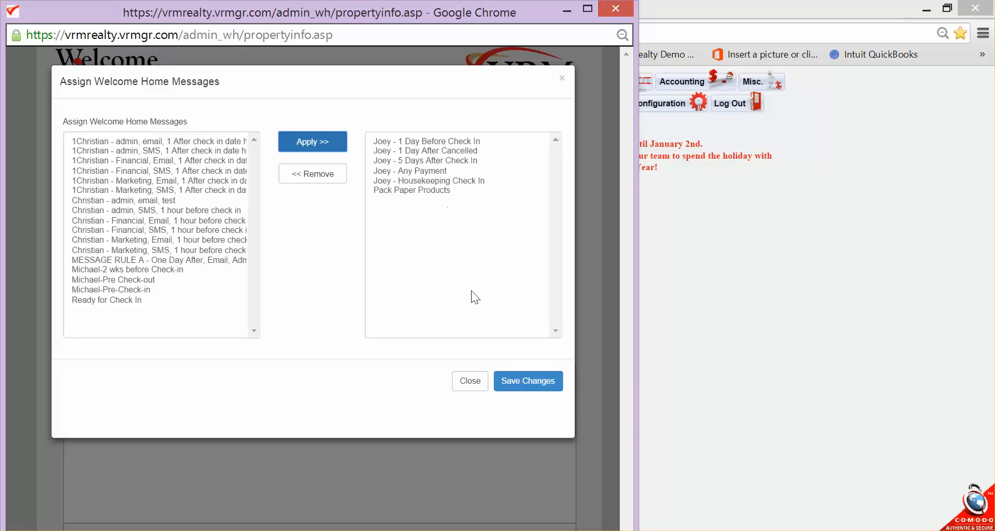
pyautogui.click(518, 384)
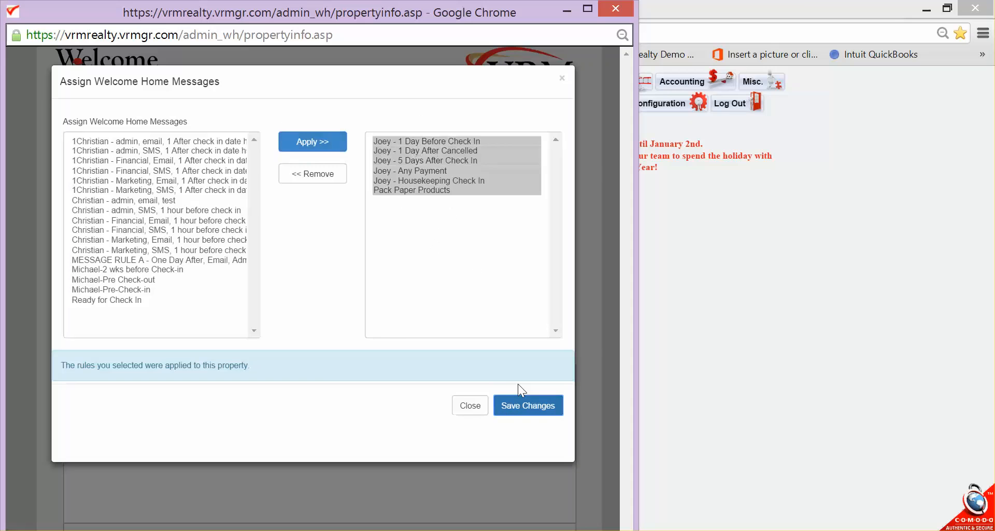
pyautogui.click(468, 407)
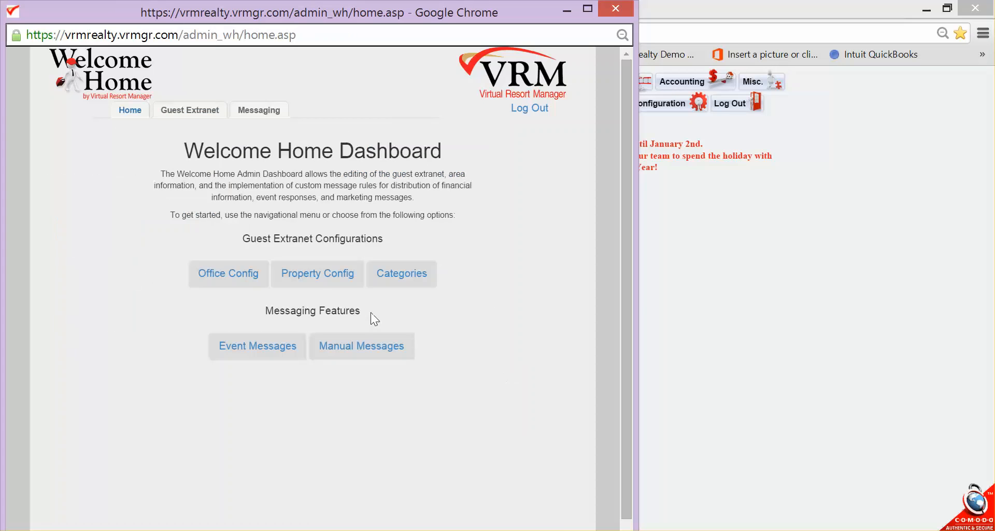
# Remove the properties VRM Brittany's Beast through VRM Trevor's Haunt from the Pack Paper Products event message rule and apply the rule
pyautogui.click(276, 349)
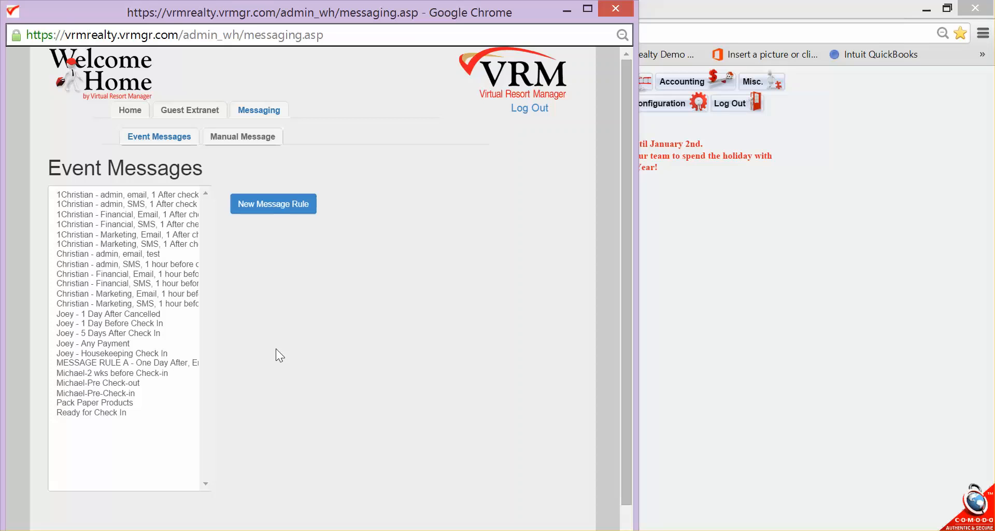
pyautogui.click(141, 406)
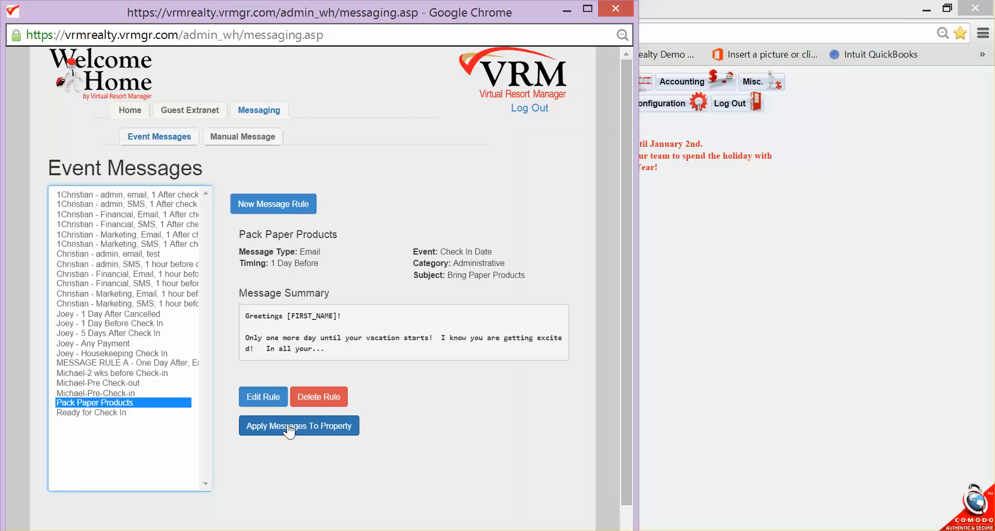
pyautogui.click(289, 429)
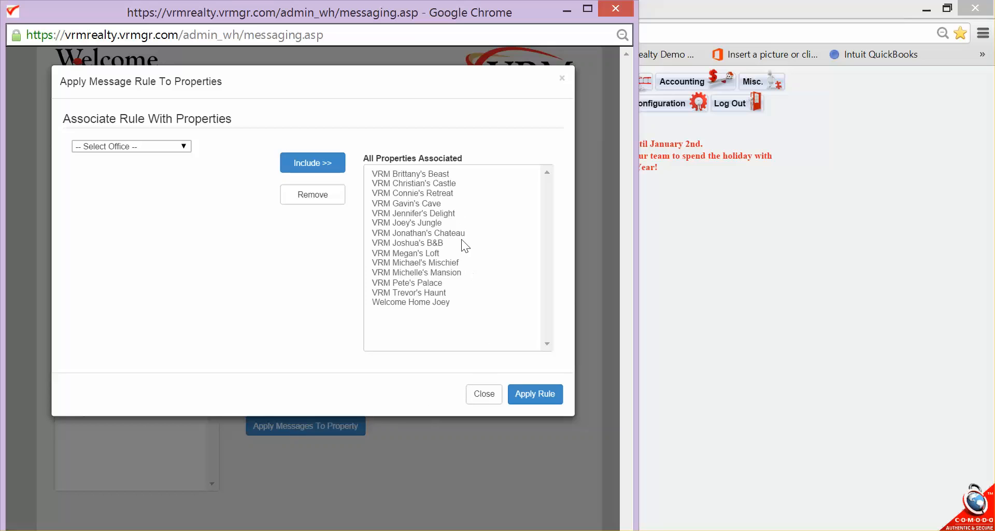
pyautogui.click(447, 177)
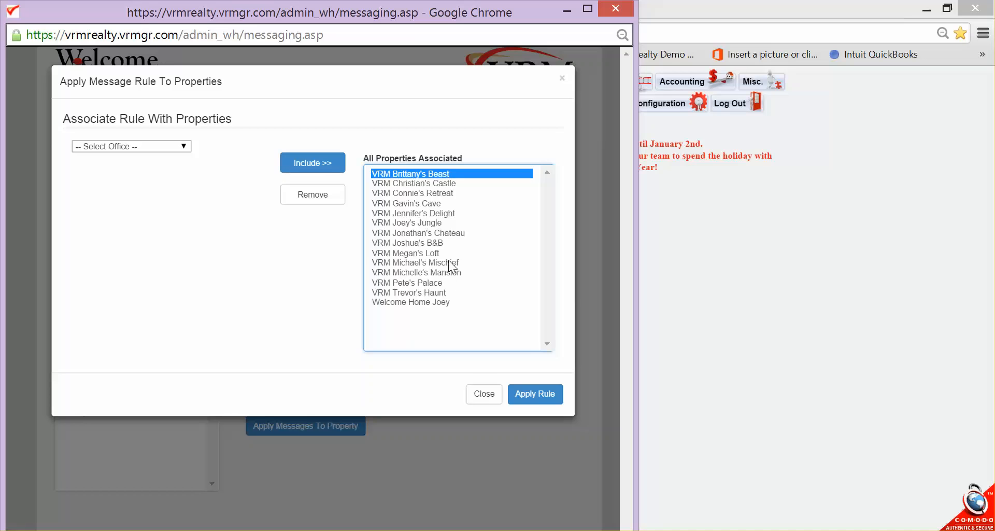
pyautogui.keyDown('shift'); pyautogui.click(441, 293); pyautogui.keyUp('shift')
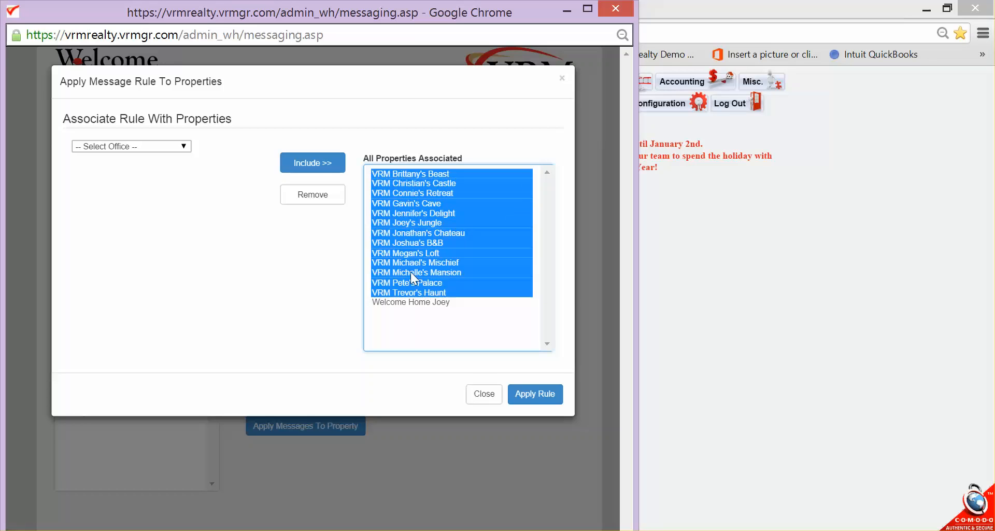
pyautogui.click(334, 196)
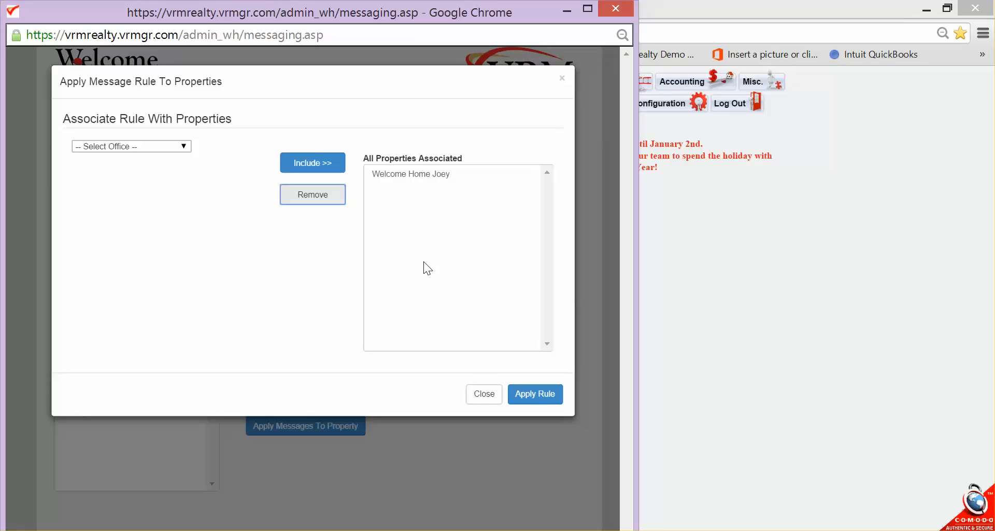
pyautogui.click(539, 395)
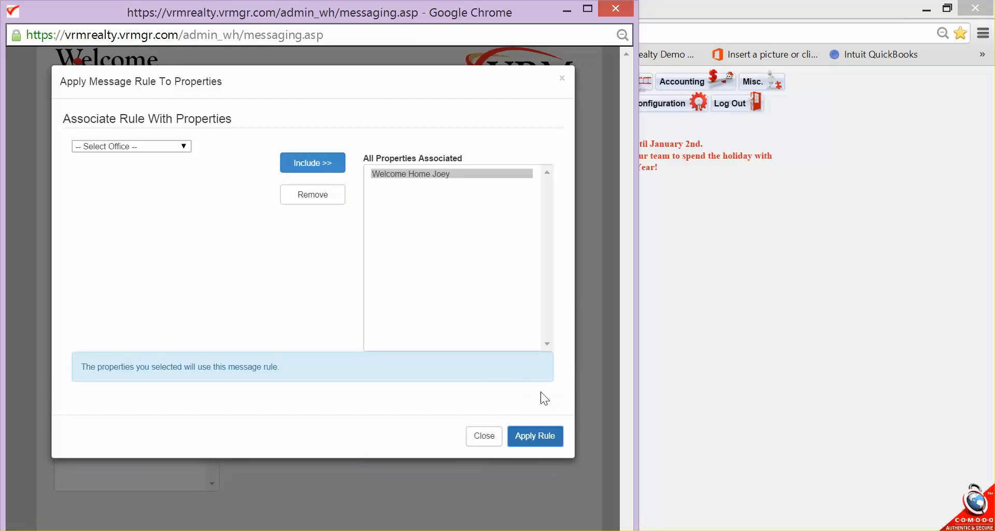
# Close the rule's property association dialog and open the property configuration for Welcome Home Joey in the VRM Realty, Inc. office
pyautogui.click(484, 436)
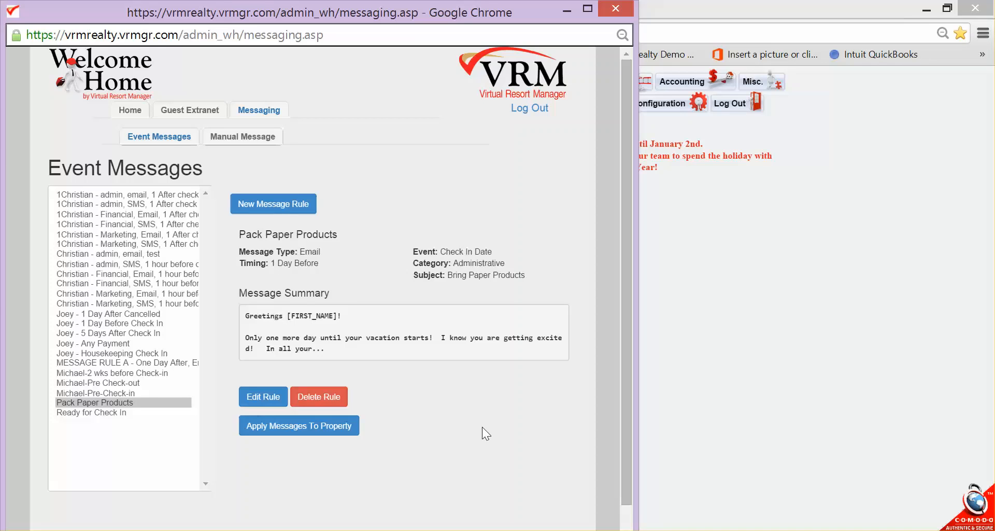
pyautogui.click(130, 110)
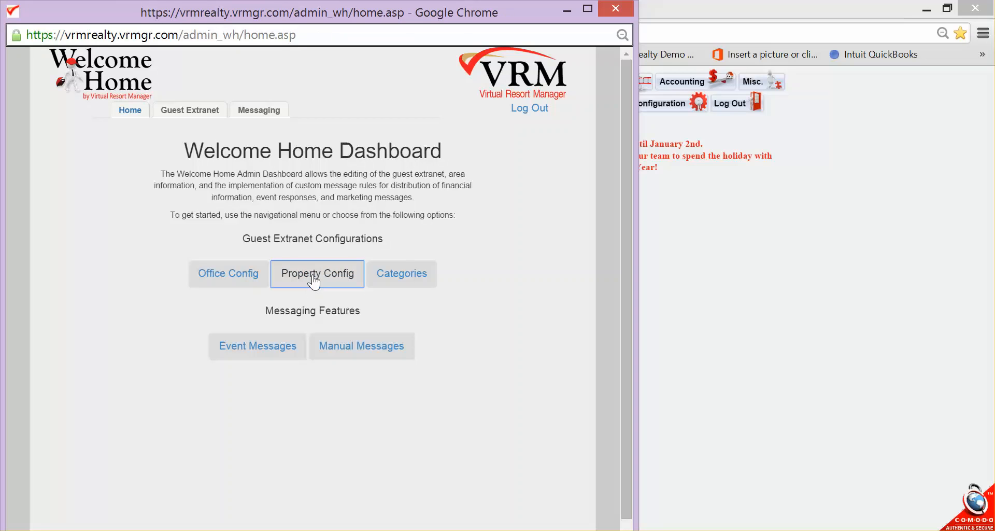
pyautogui.click(314, 281)
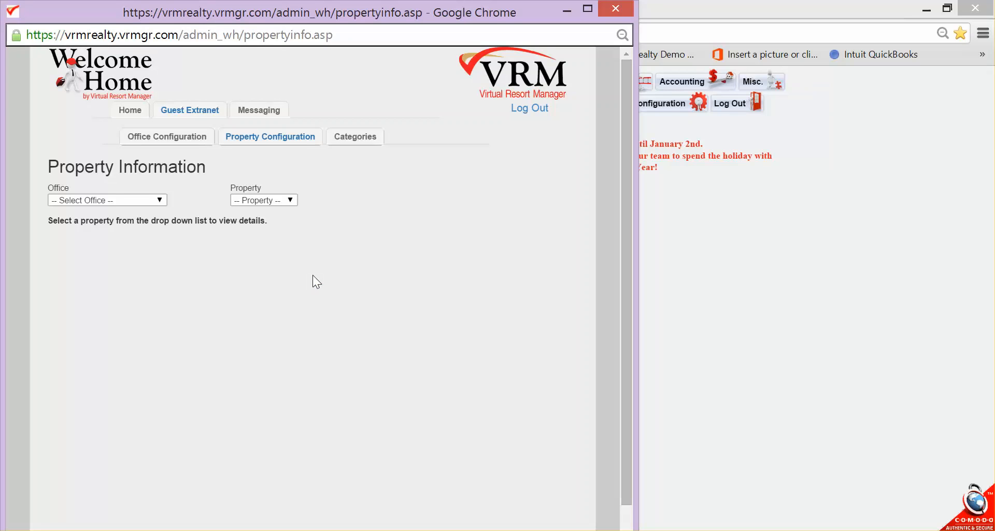
pyautogui.click(159, 201)
pyautogui.click(148, 230)
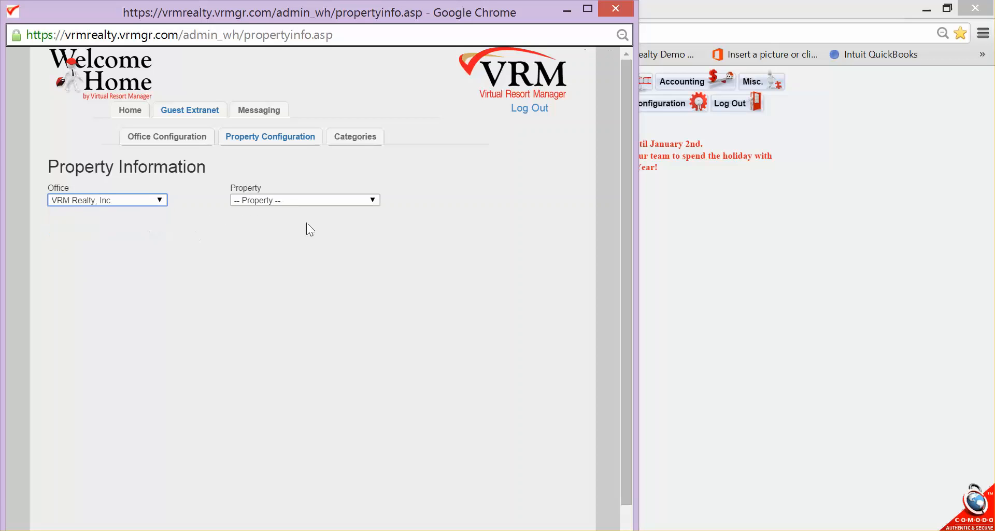
pyautogui.click(373, 200)
pyautogui.moveTo(374, 228); pyautogui.dragTo(363, 360)
pyautogui.click(326, 380)
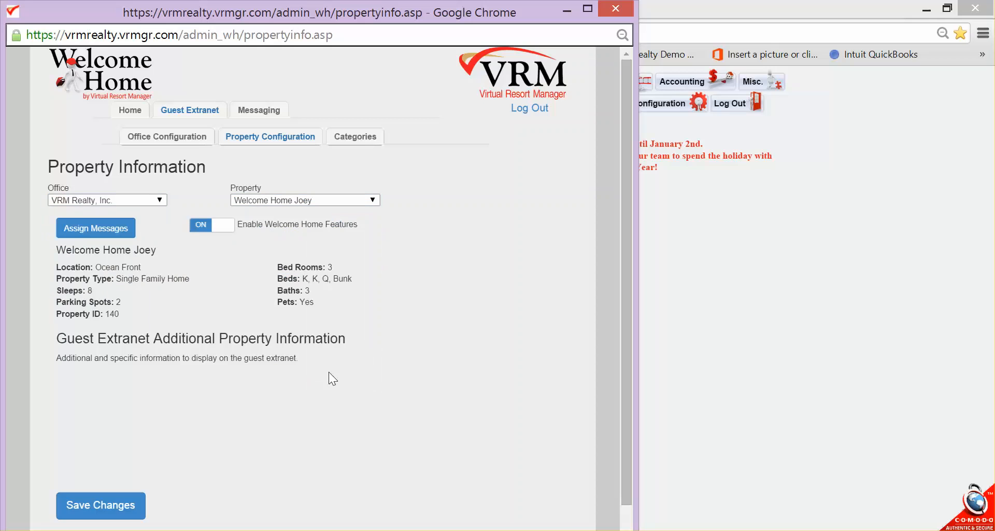
# Remove the Pack Paper Products message from the messages assigned to Welcome Home Joey, save the changes, and close the dialog
pyautogui.click(111, 236)
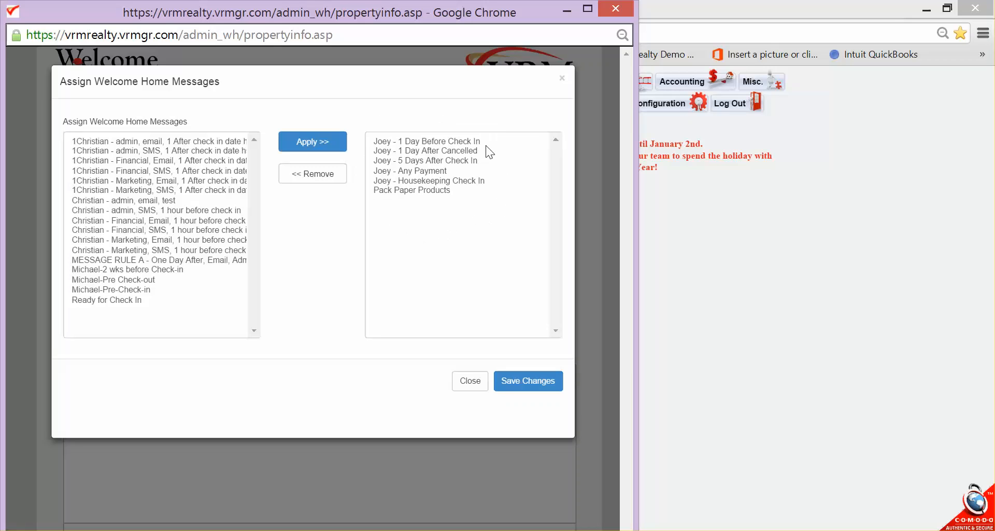
pyautogui.click(446, 194)
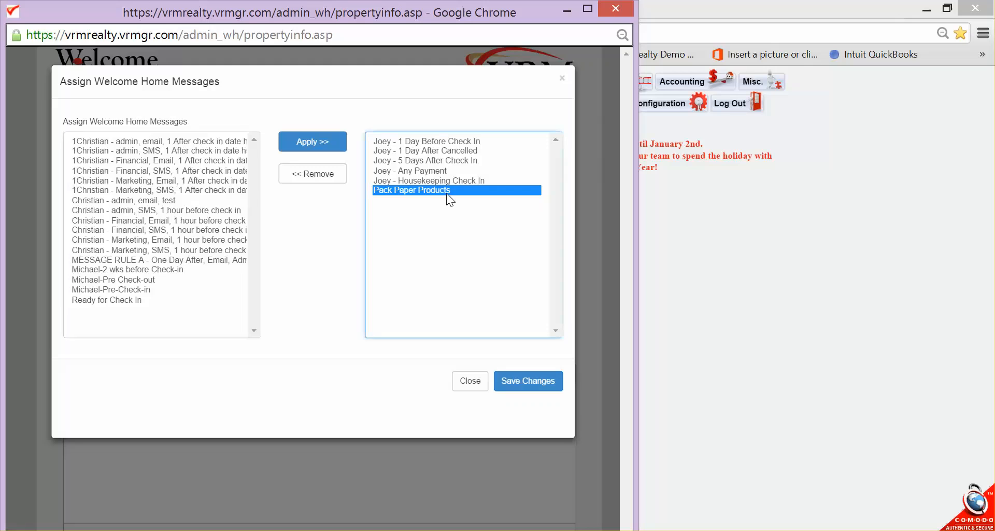
pyautogui.click(304, 178)
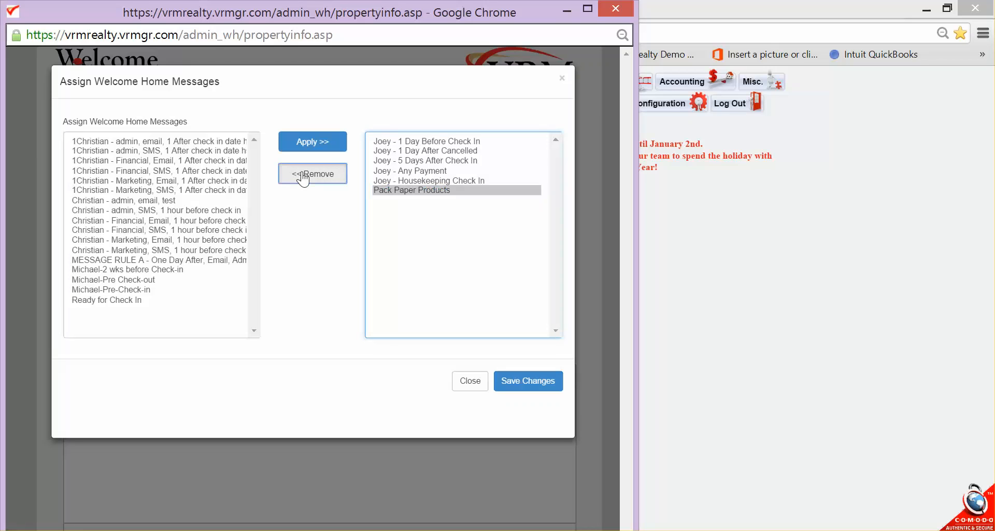
pyautogui.click(537, 385)
pyautogui.click(470, 404)
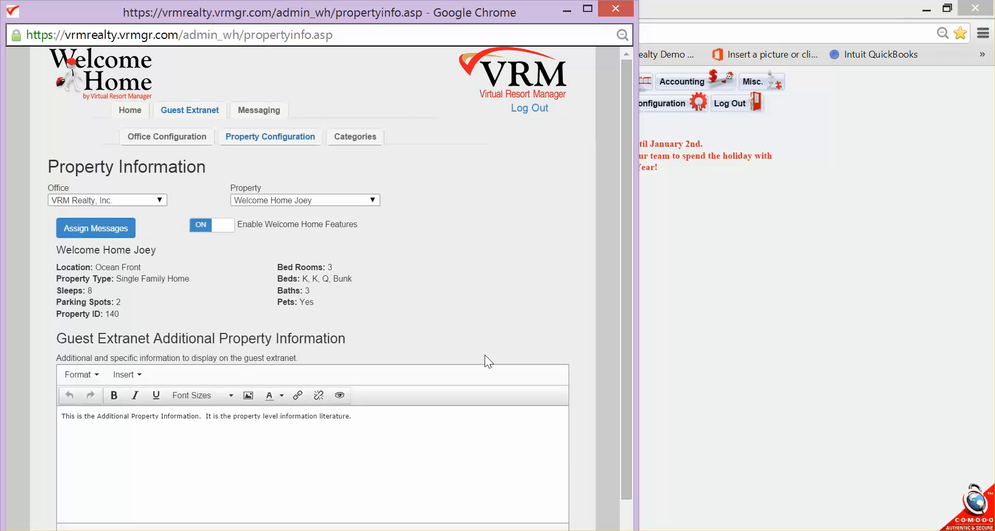